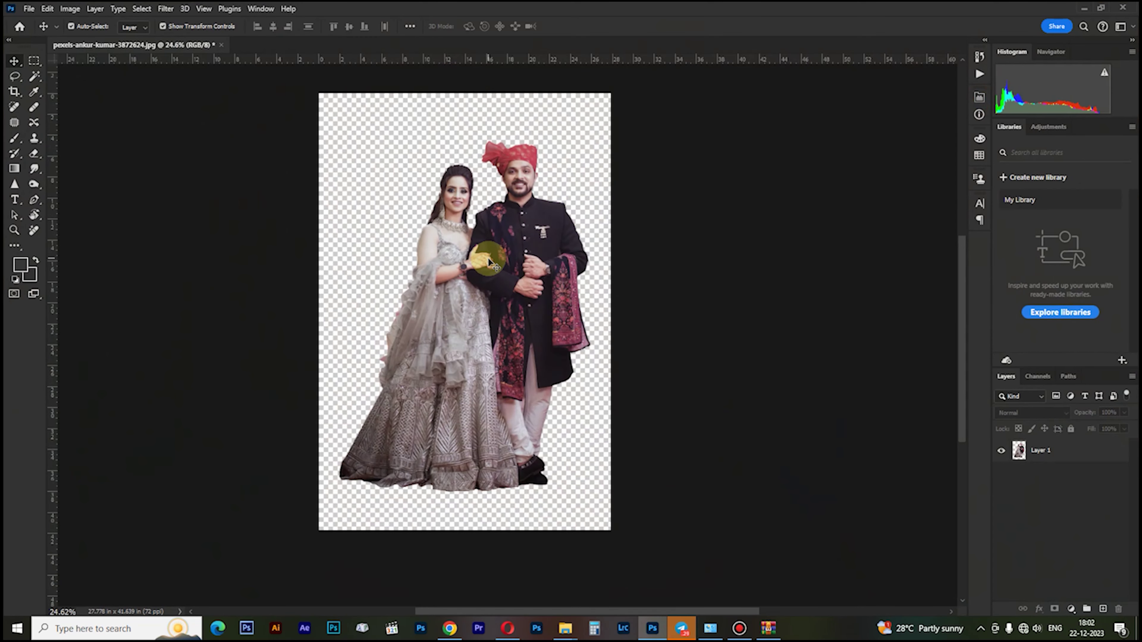
- Drag the cut-out couple on Layer 1 slightly higher on the transparent canvas
drag(489, 261, 502, 248)
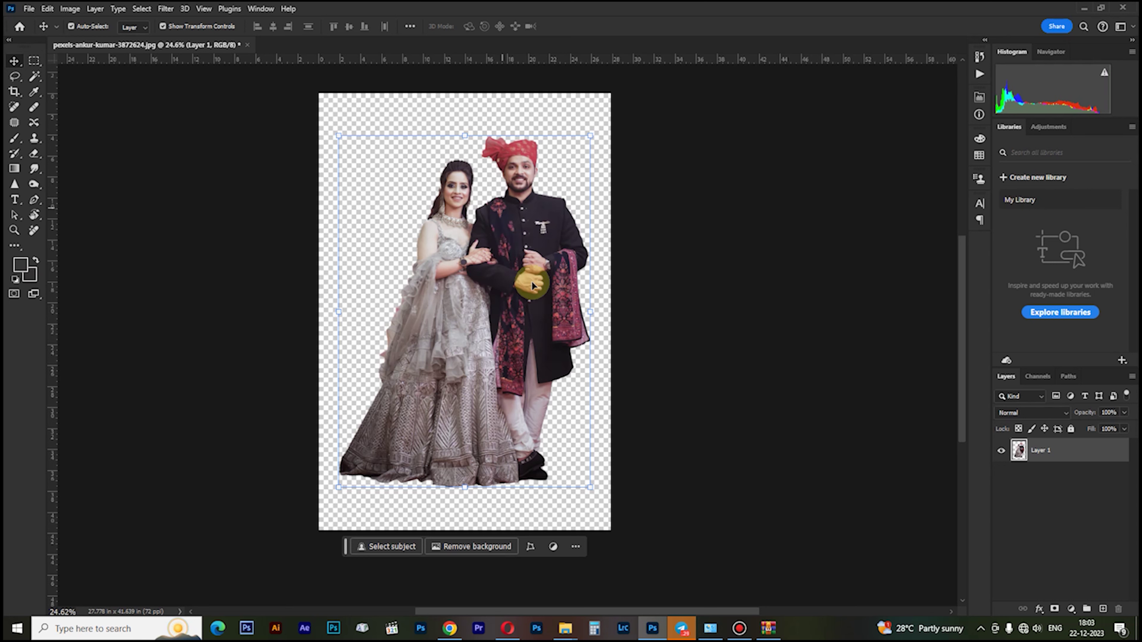
drag(509, 258, 528, 250)
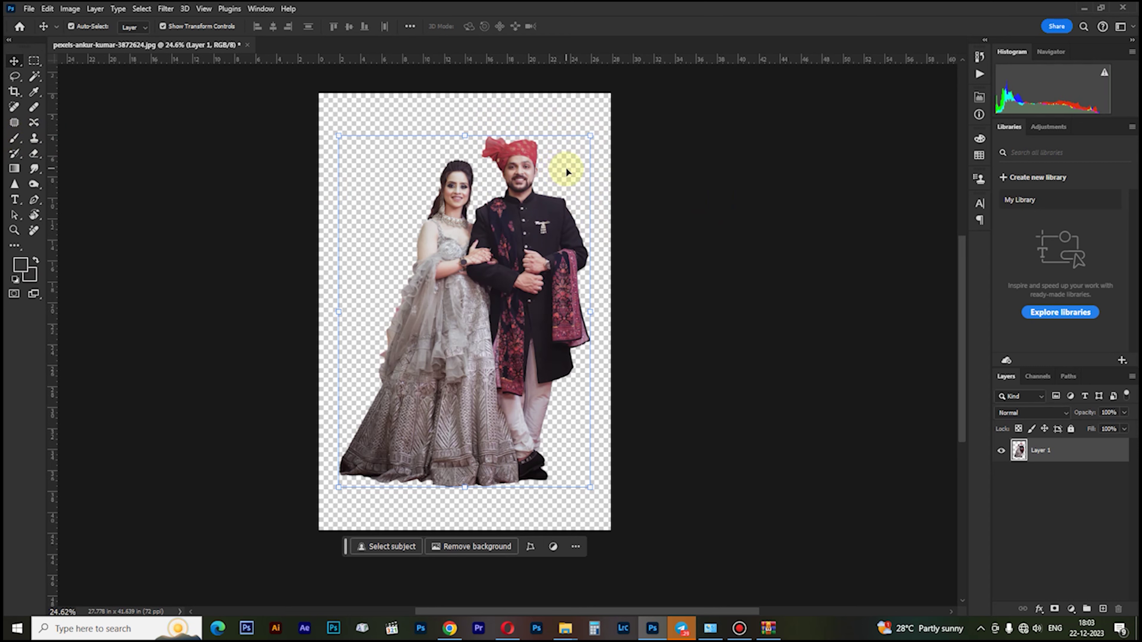
key(c)
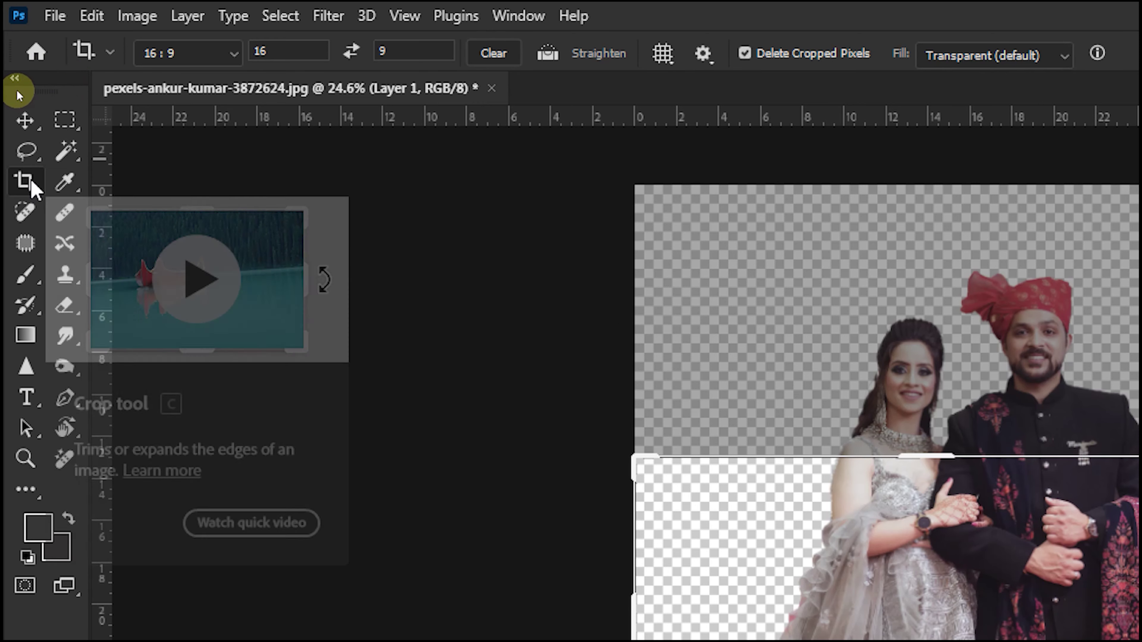
- Widen the canvas with a 16:9 crop that extends past both image edges
drag(254, 312, 83, 312)
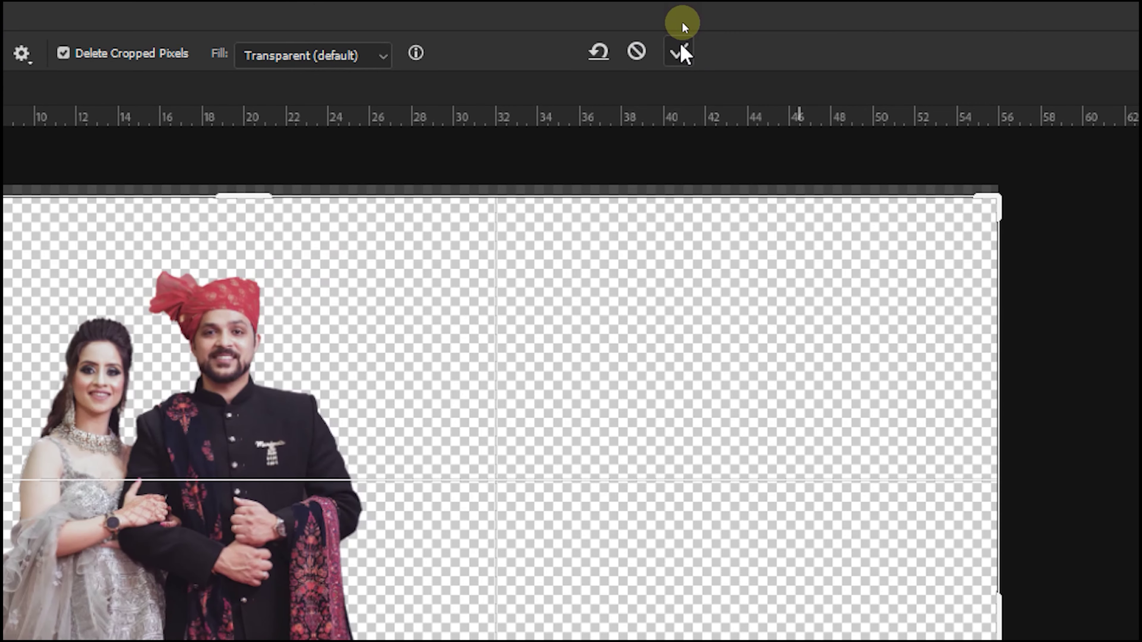
click(681, 52)
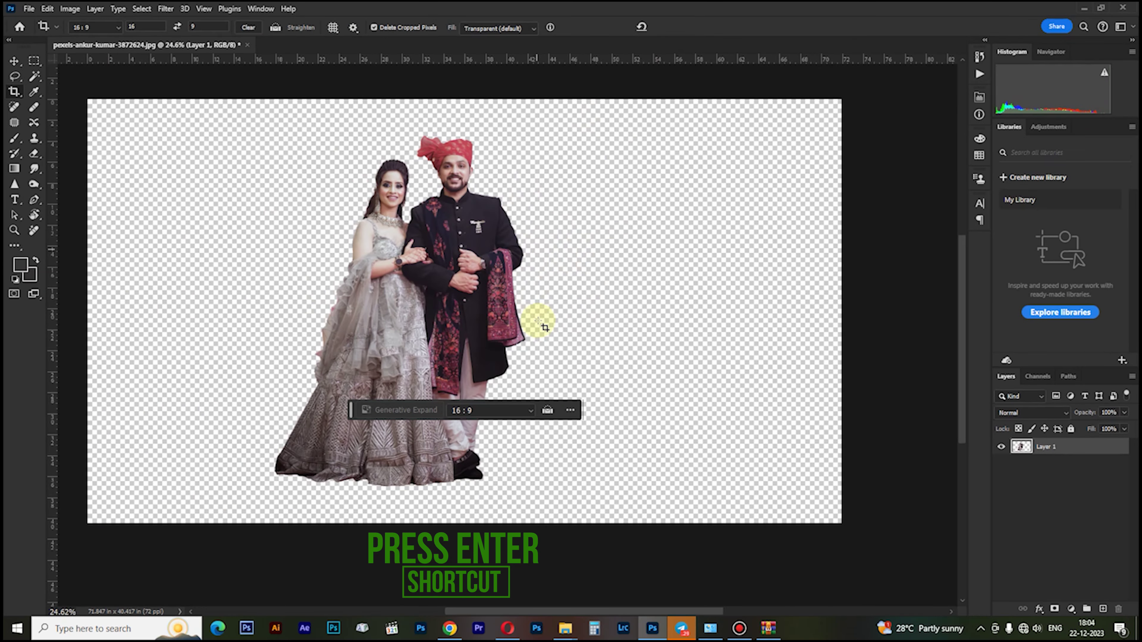
key(v)
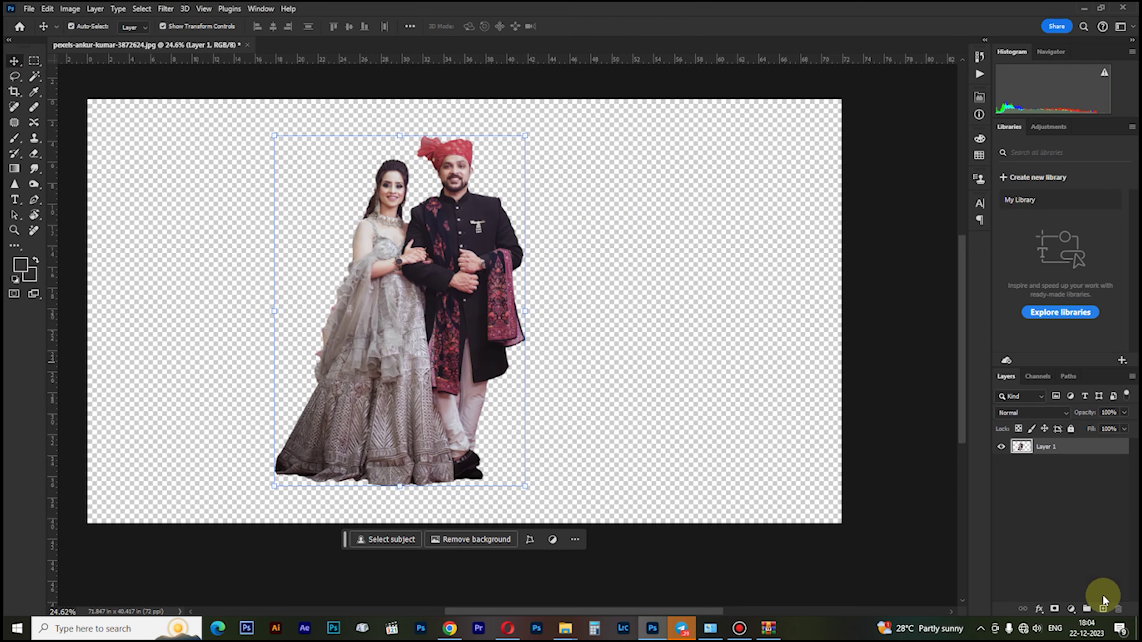
- Add a #fefefe white Solid Color fill layer and place it below Layer 1
click(1102, 608)
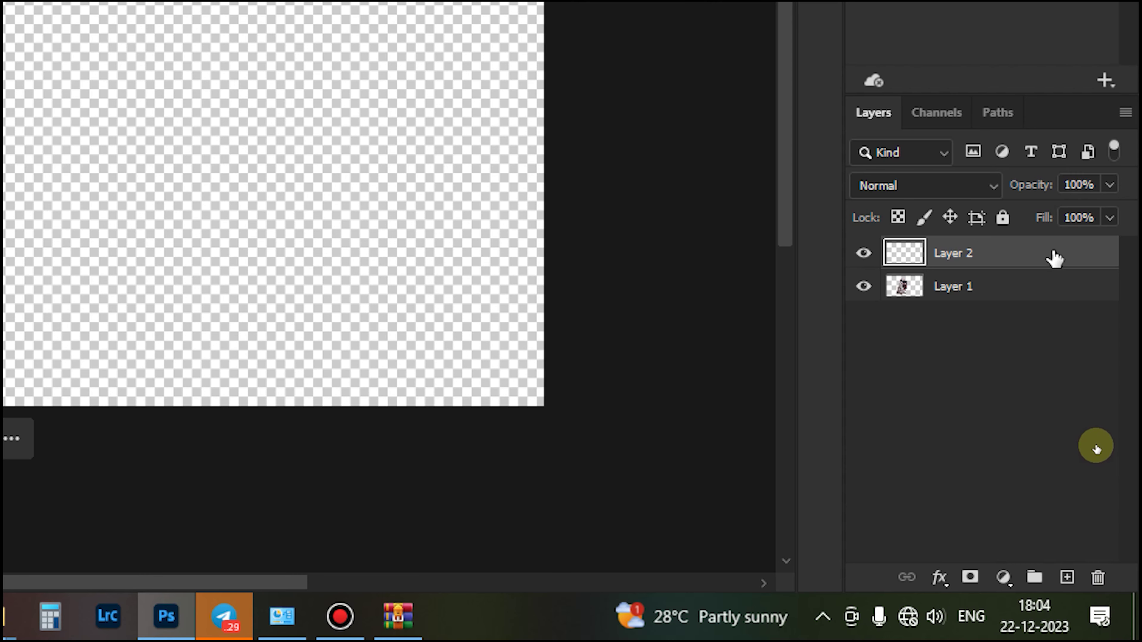
click(1003, 578)
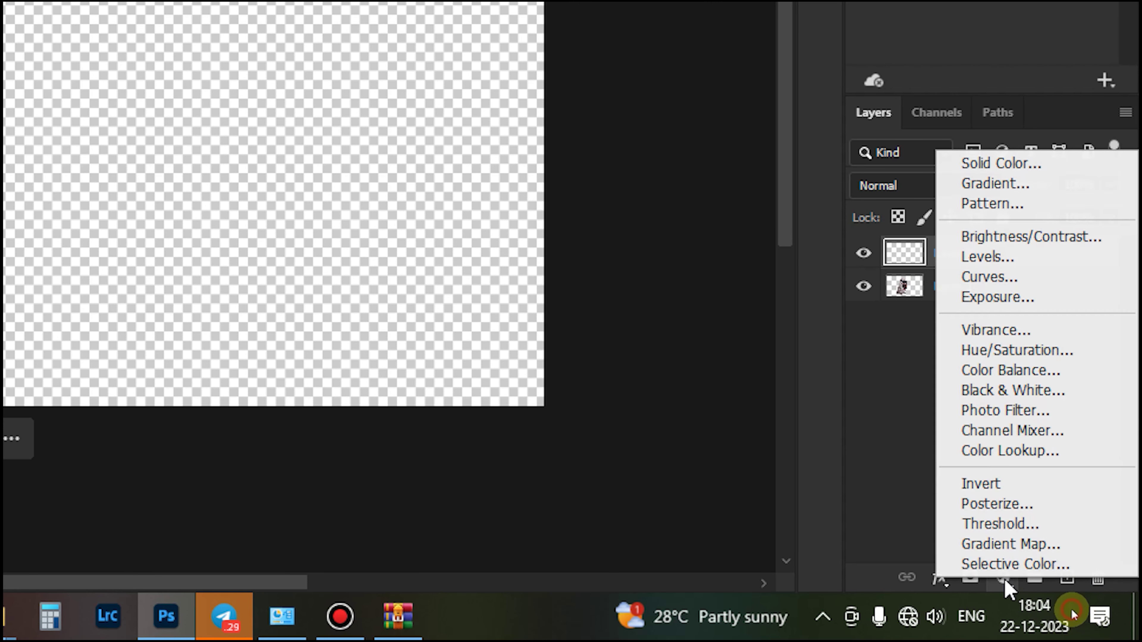
click(1014, 163)
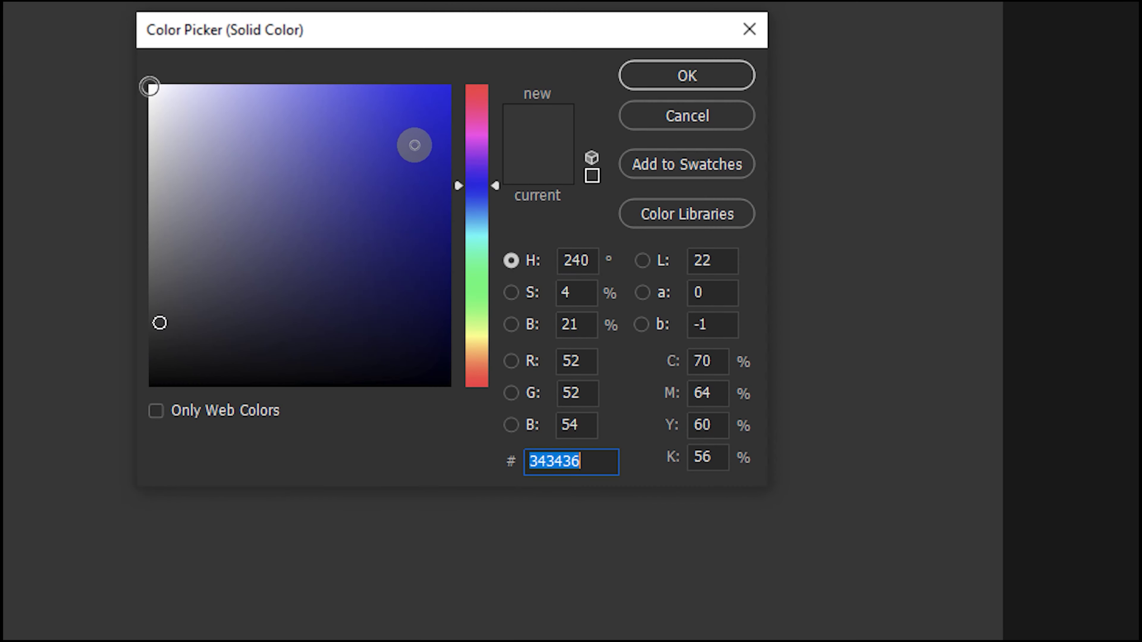
click(150, 86)
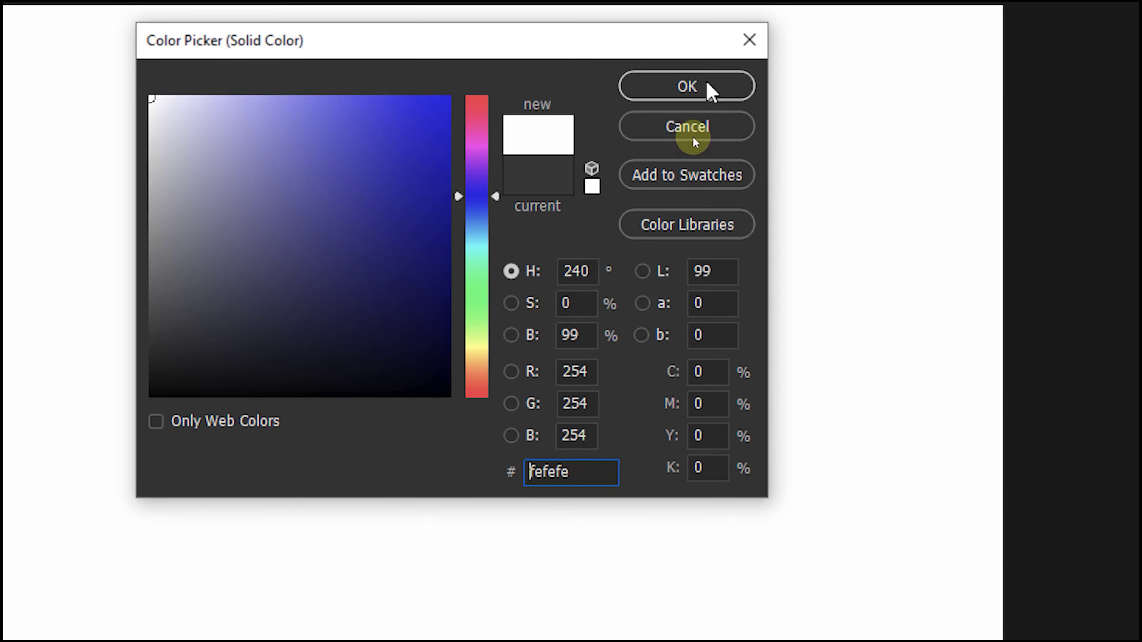
click(710, 73)
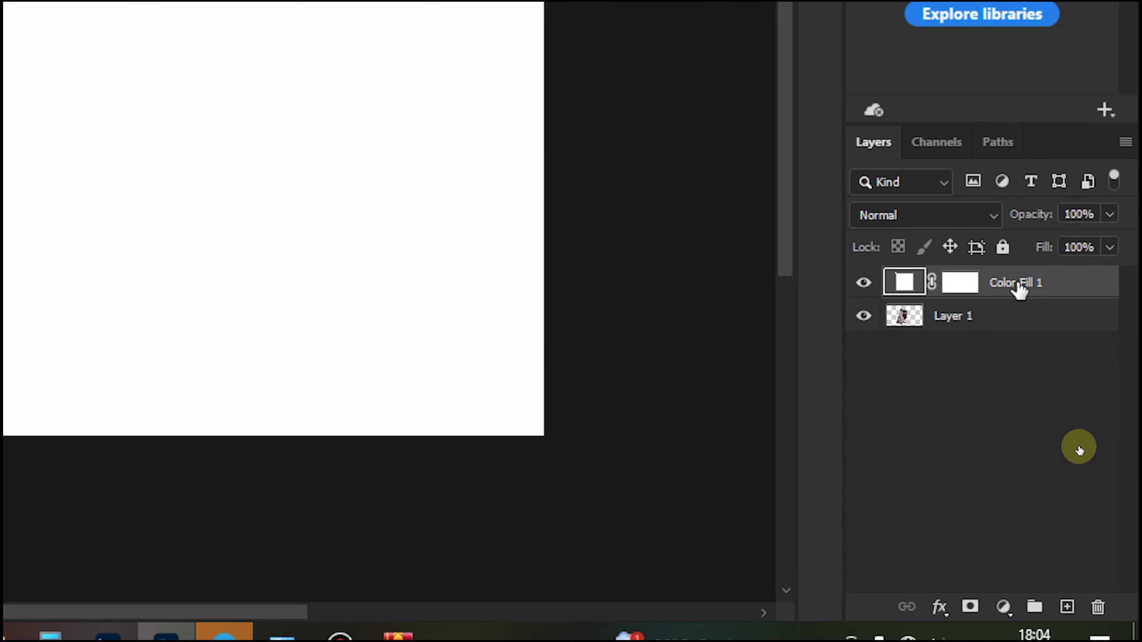
drag(1025, 285, 1031, 343)
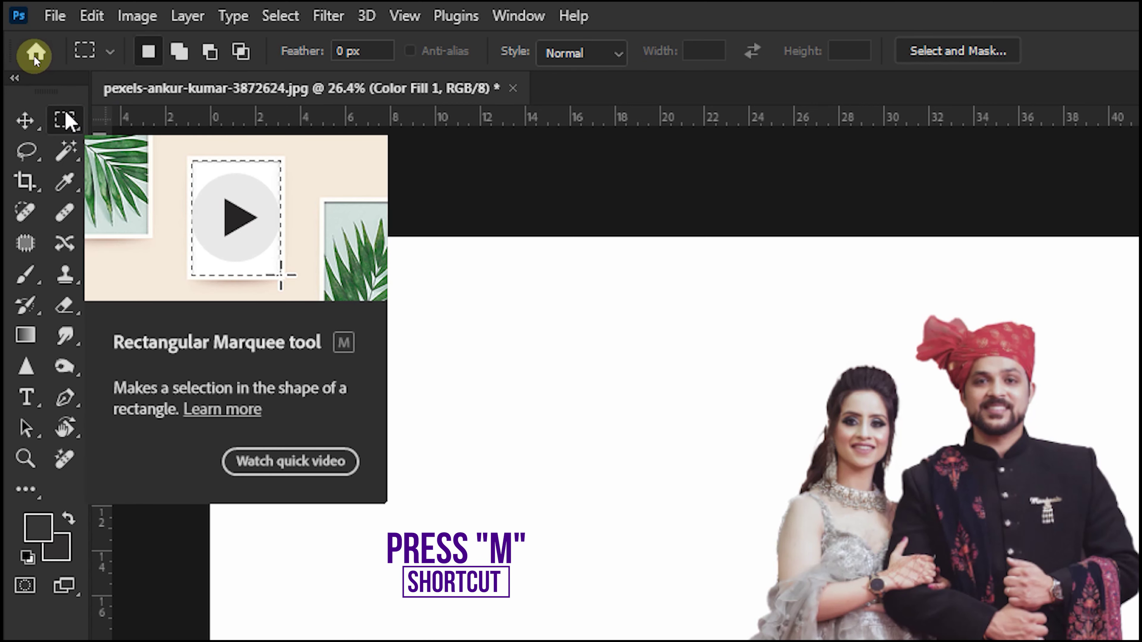
- Select a single one-pixel column through the couple and copy it to new Layer 2
right_click(65, 119)
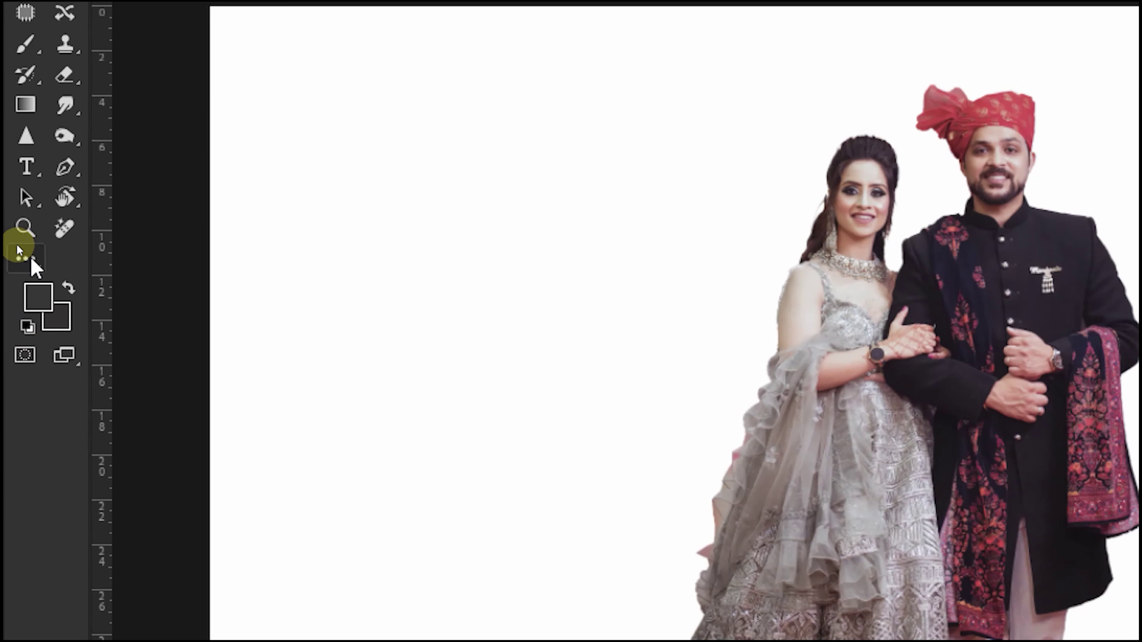
click(25, 259)
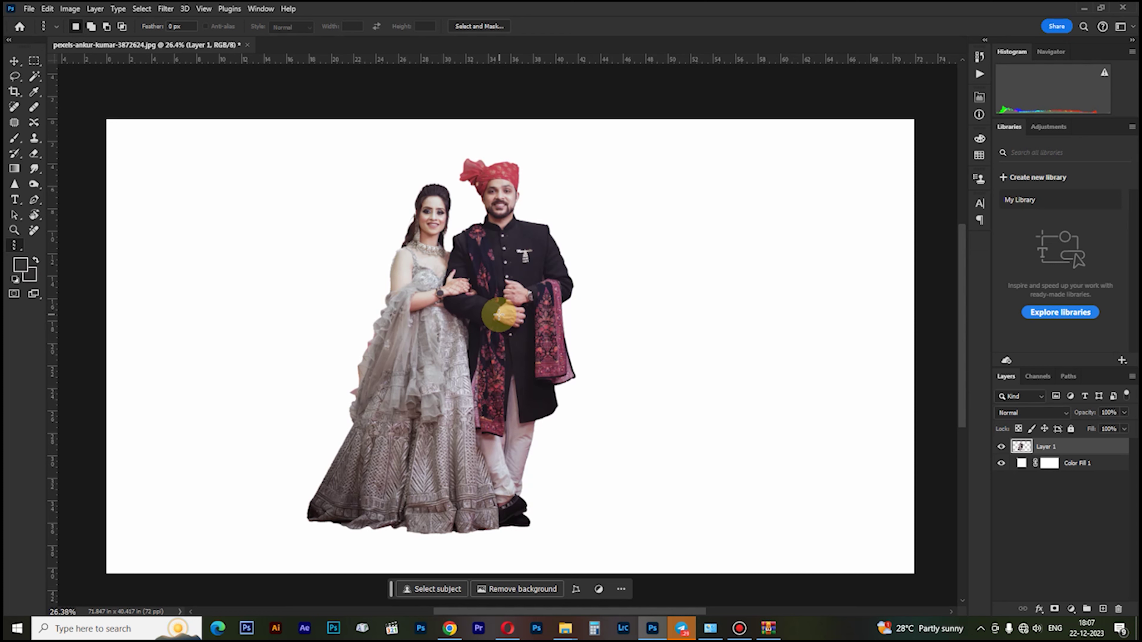
click(496, 261)
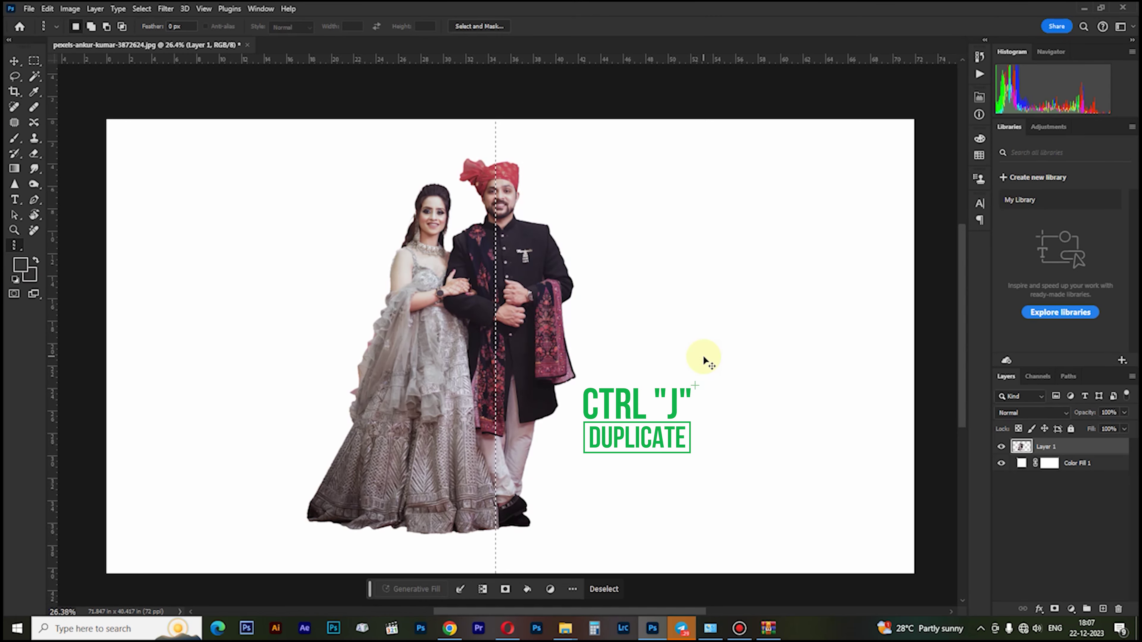
key(ctrl+j)
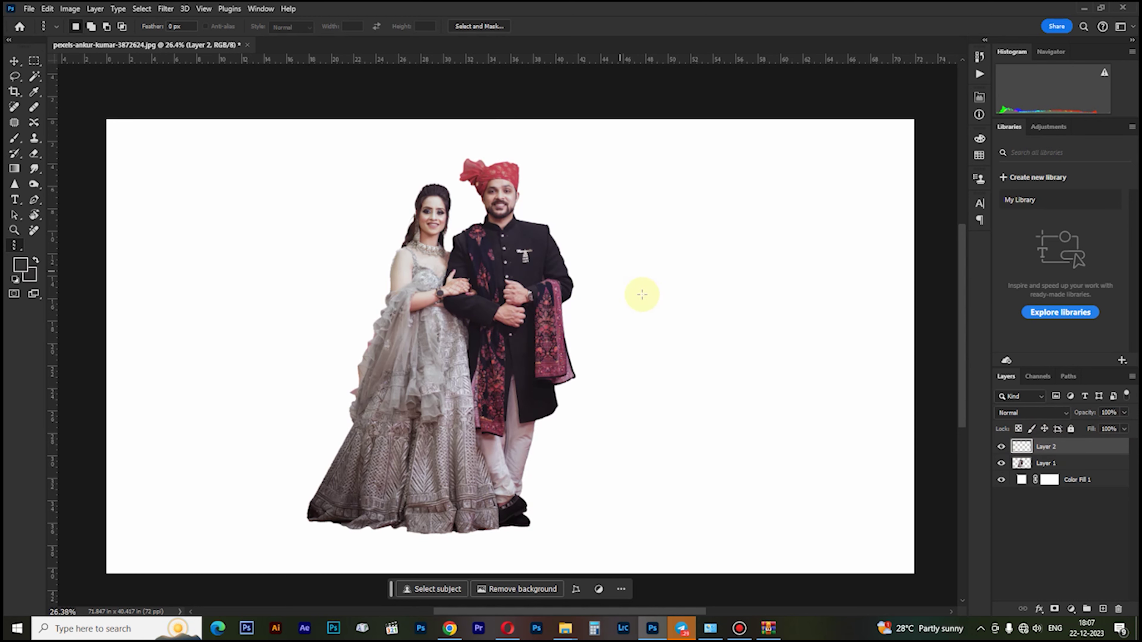
- Hide Layer 1 and Color Fill 1 so only the pixel strip shows
click(1001, 463)
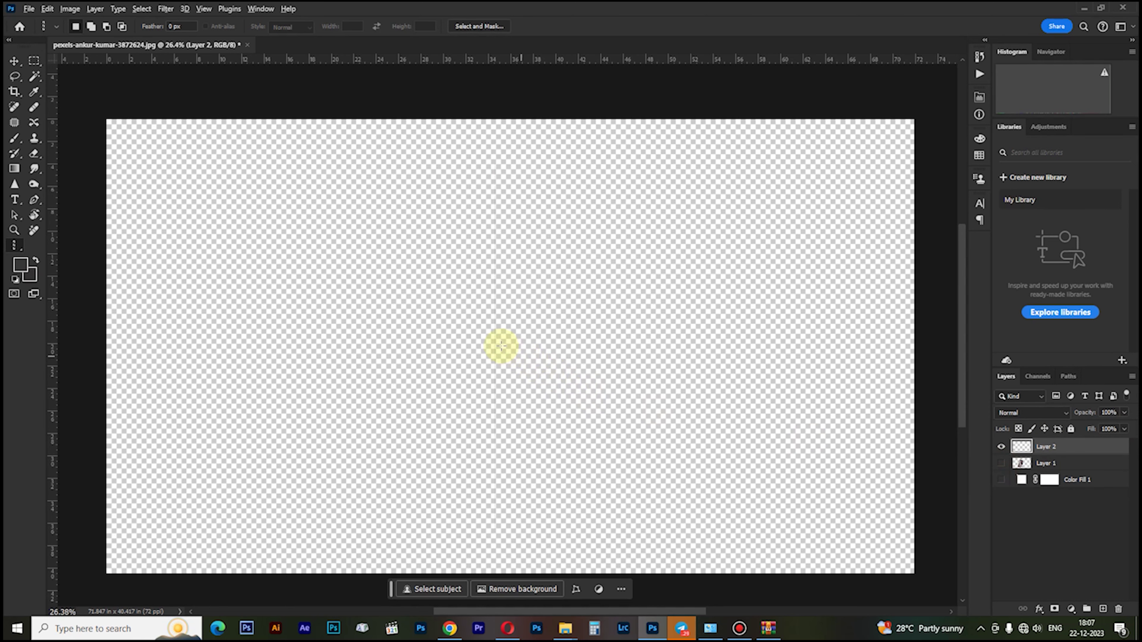
scroll(502, 344, up, 5)
scroll(492, 340, up, 3)
scroll(490, 338, up, 3)
scroll(493, 337, up, 5)
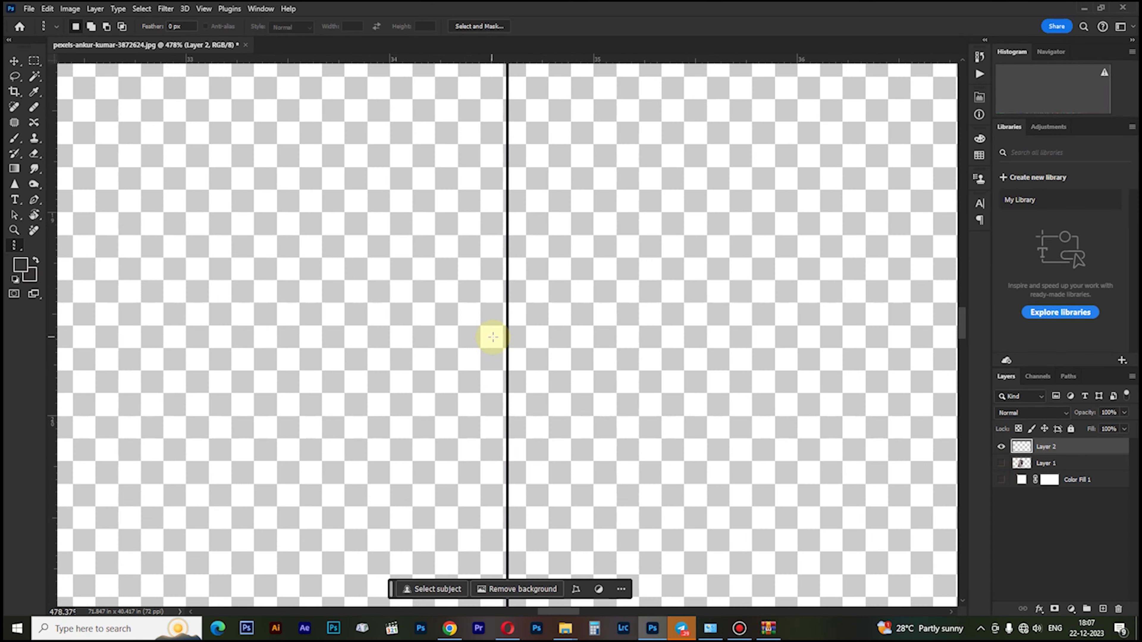
scroll(502, 330, down, 3)
scroll(503, 330, down, 2)
scroll(503, 331, down, 2)
scroll(502, 332, down, 2)
scroll(502, 332, down, 3)
scroll(502, 330, down, 2)
scroll(503, 331, down, 1)
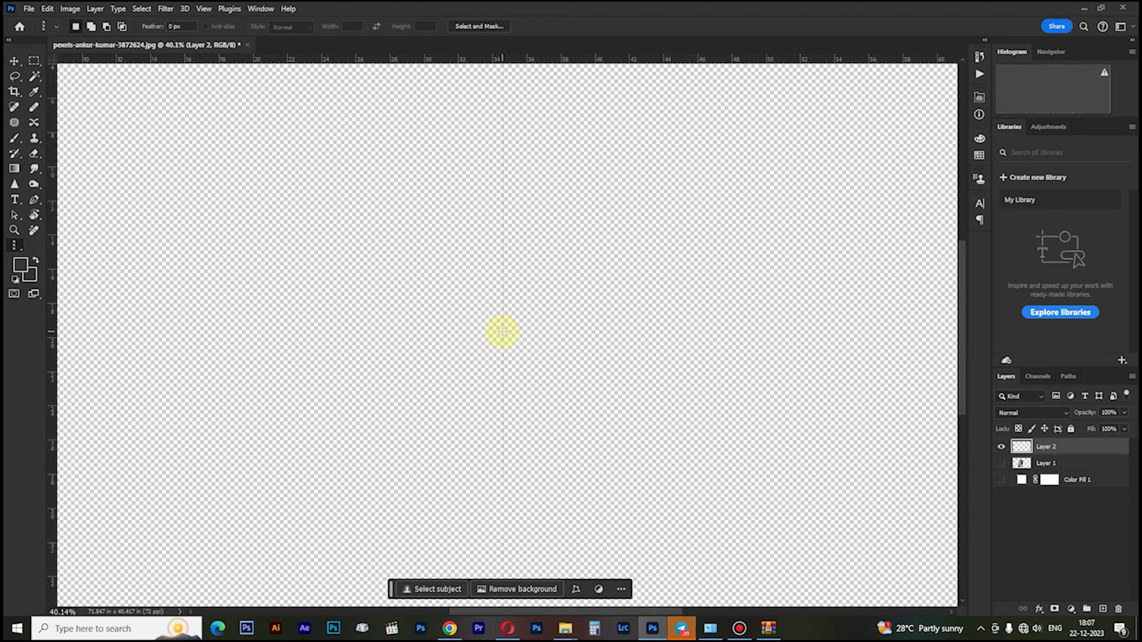
- Stretch the one-pixel strip to both canvas edges and commit the transform
key(ctrl+t)
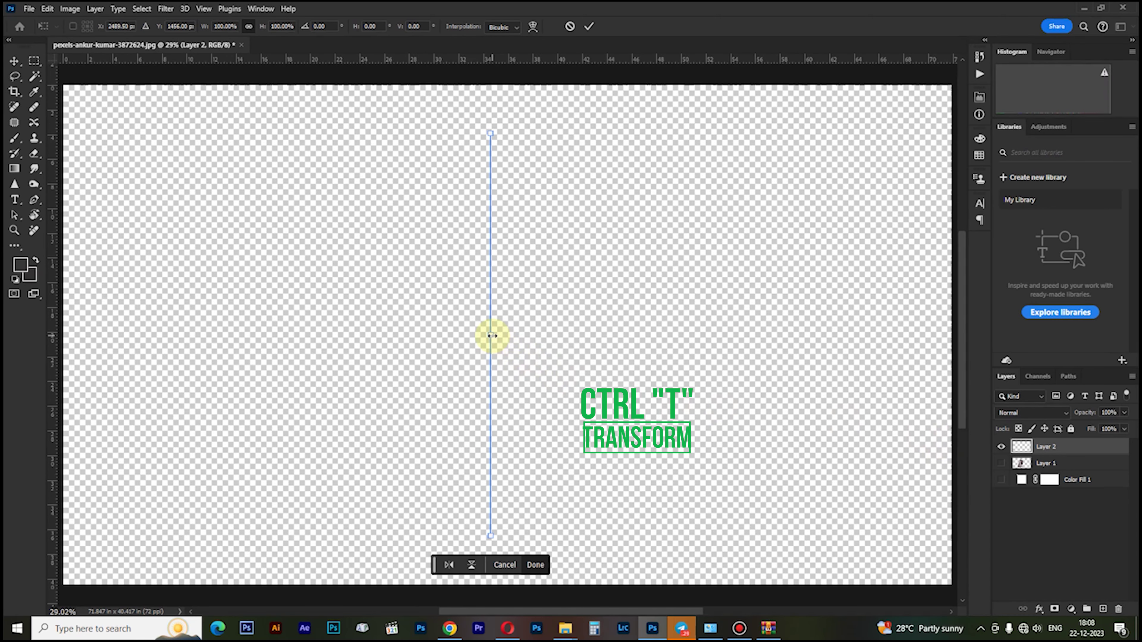
mouse_move(491, 335)
mouse_down()
mouse_move(926, 329)
mouse_move(952, 318)
mouse_up()
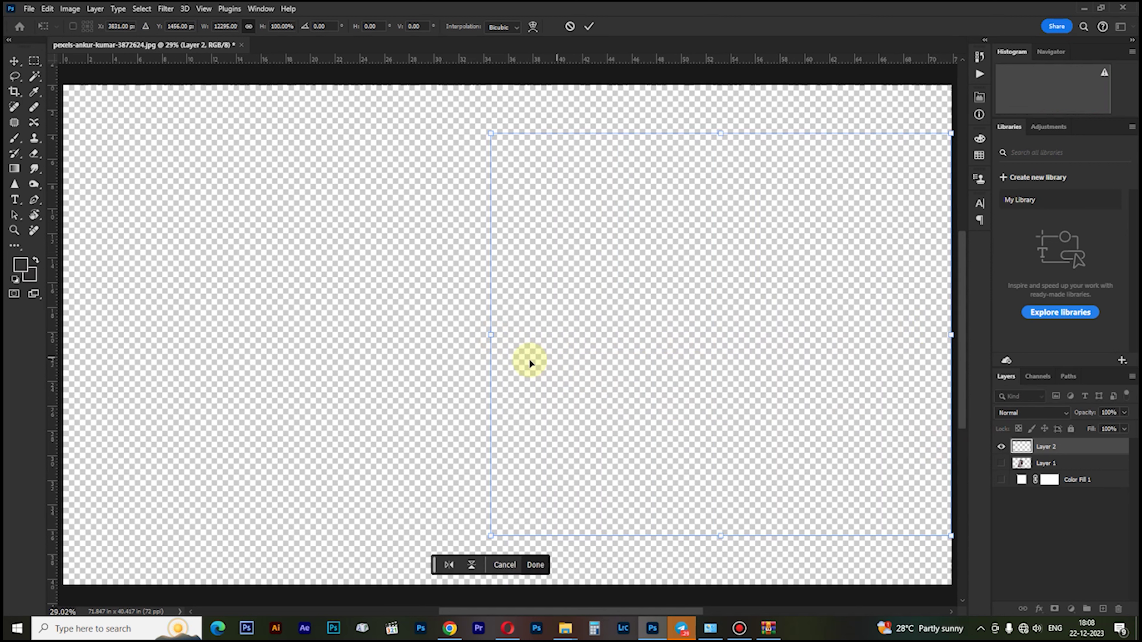
drag(493, 336, 68, 303)
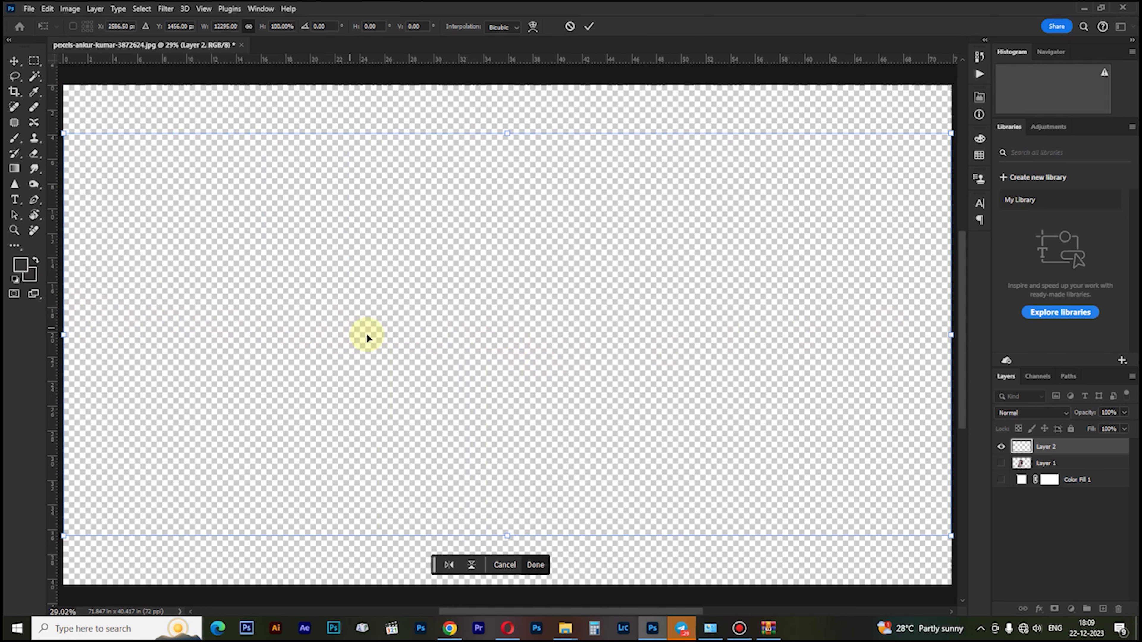
key(Return)
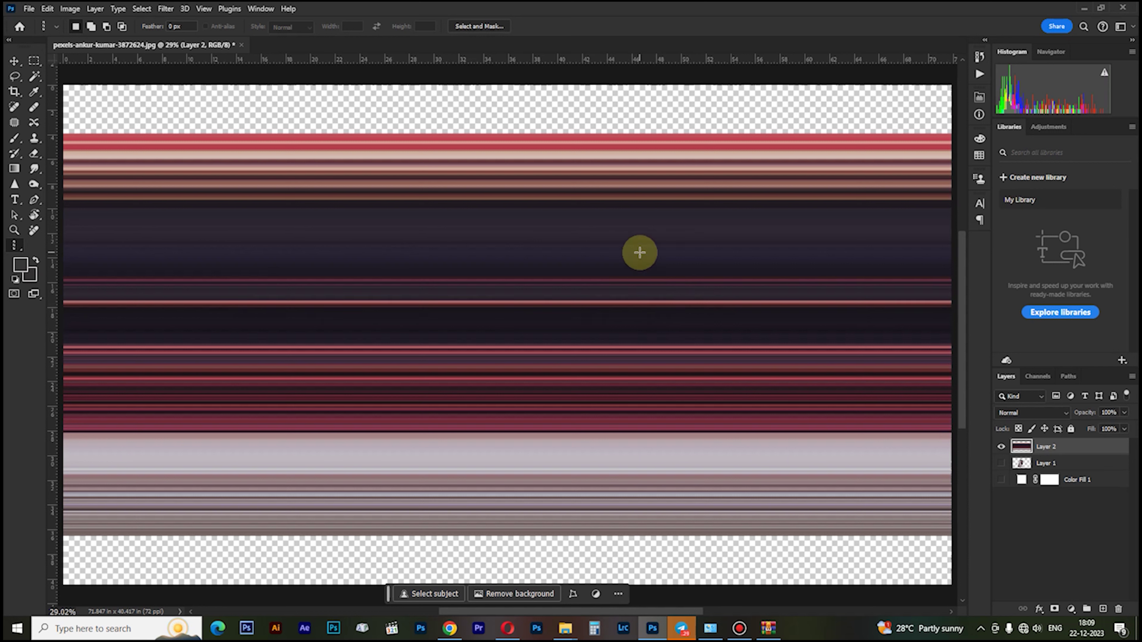
- Raise the stripe layer and apply Polar Coordinates, Rectangular to Polar, to form concentric rings
key(v)
drag(652, 247, 653, 197)
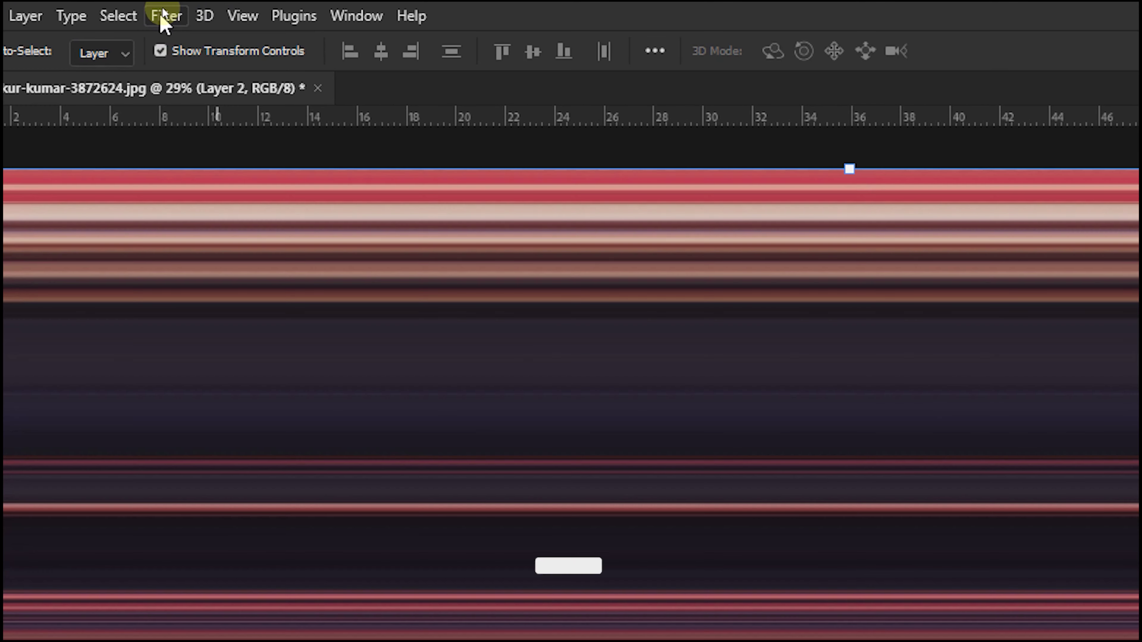
click(165, 8)
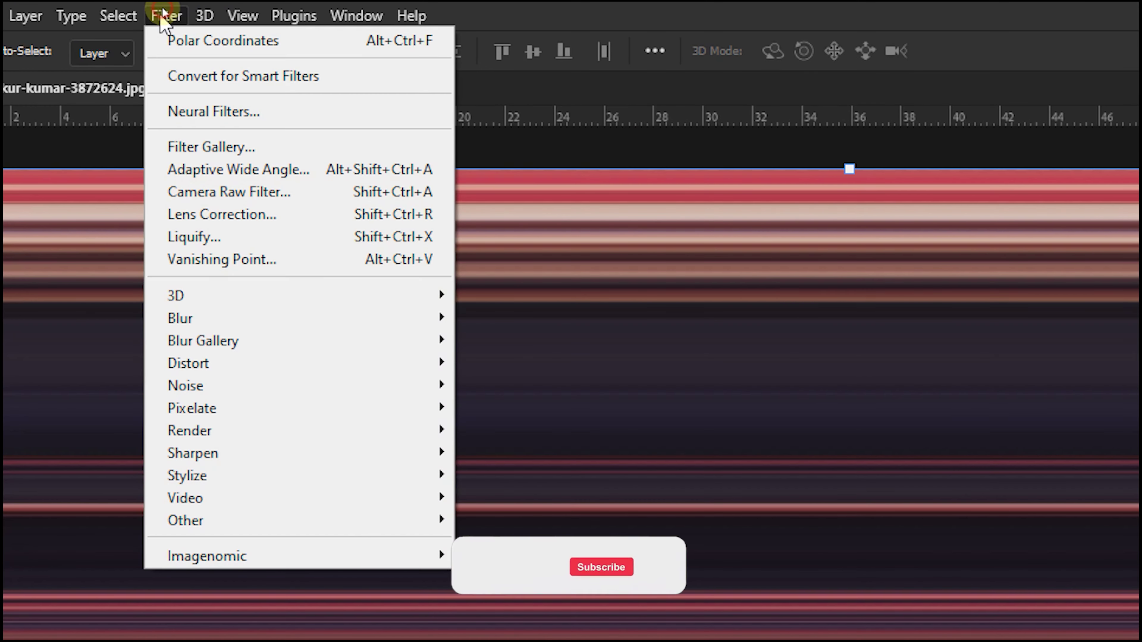
mouse_move(294, 363)
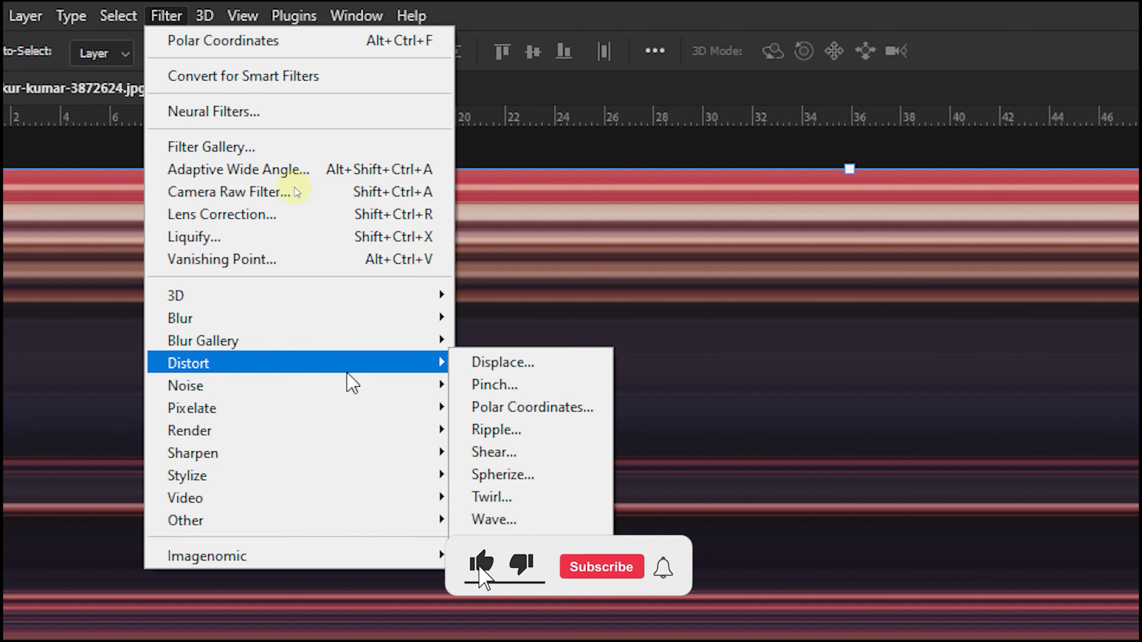
click(578, 410)
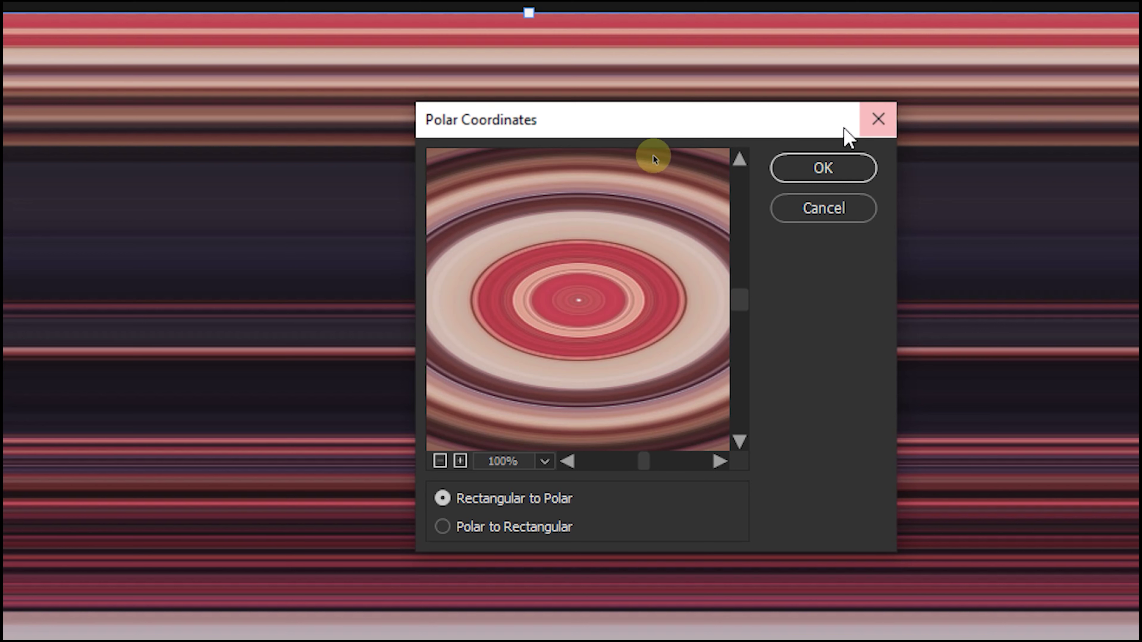
click(439, 461)
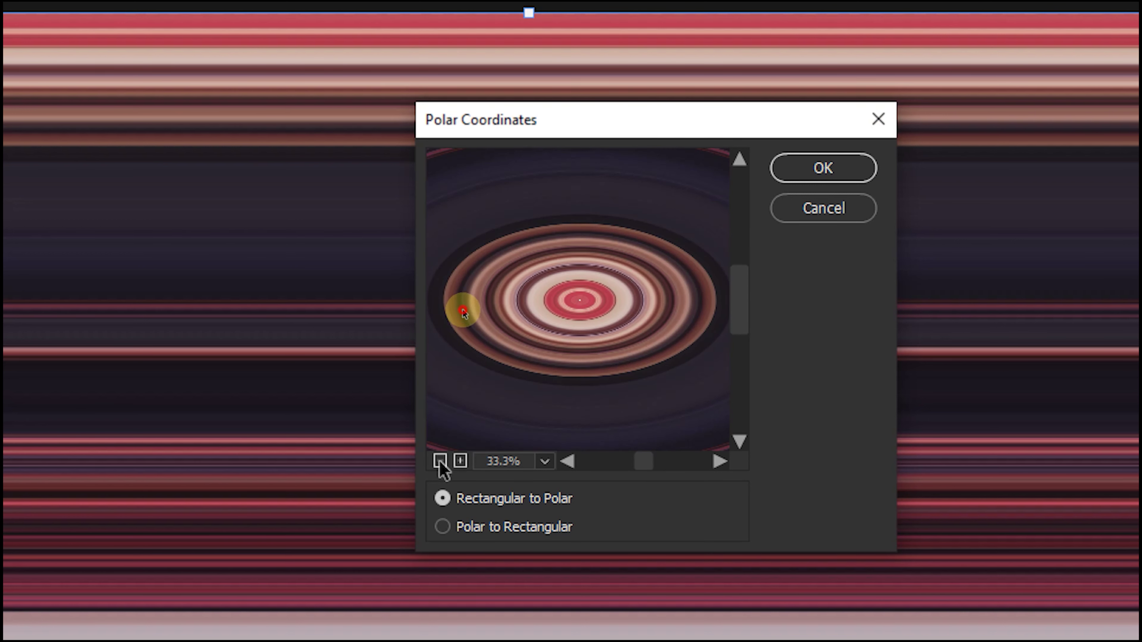
click(440, 460)
click(440, 461)
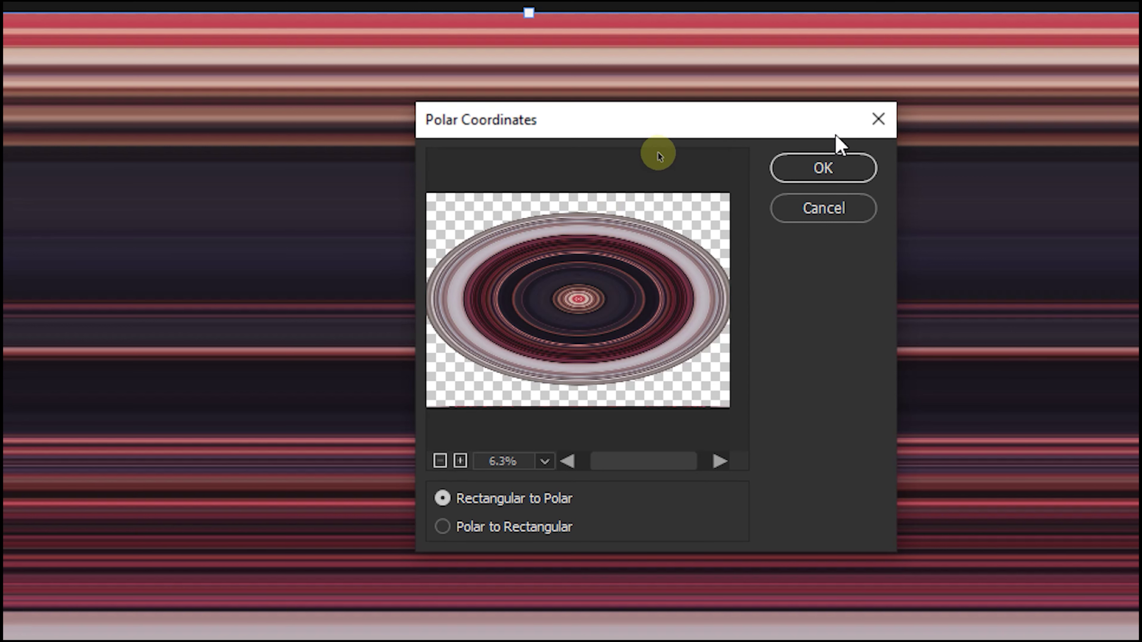
click(823, 168)
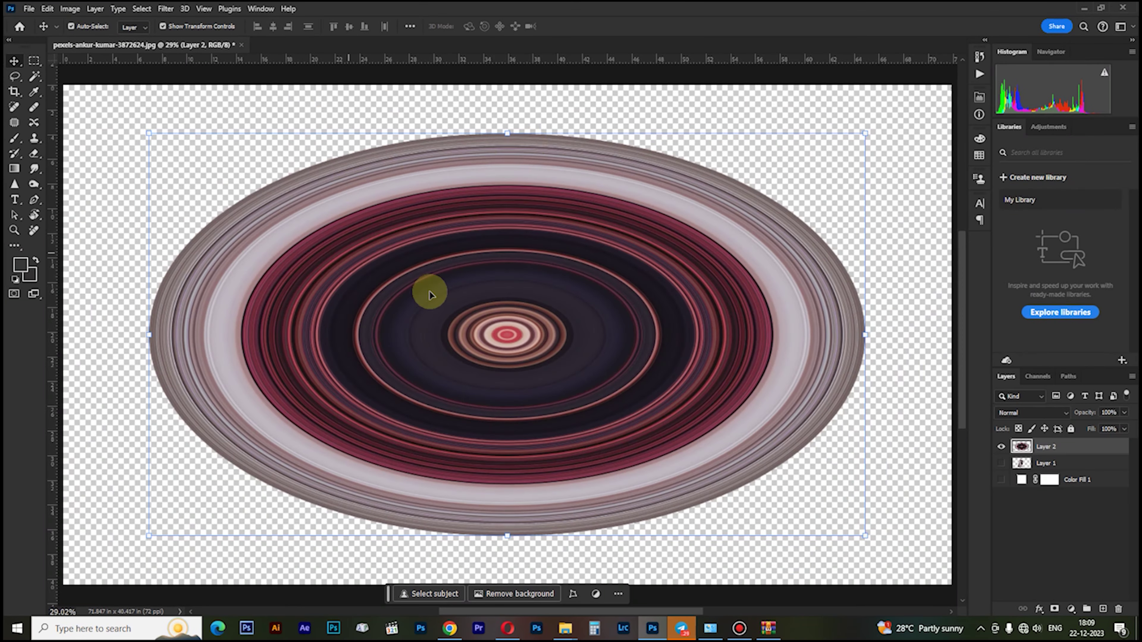
mouse_move(971, 333)
mouse_down()
mouse_move(594, 324)
mouse_move(566, 340)
mouse_move(642, 341)
mouse_up()
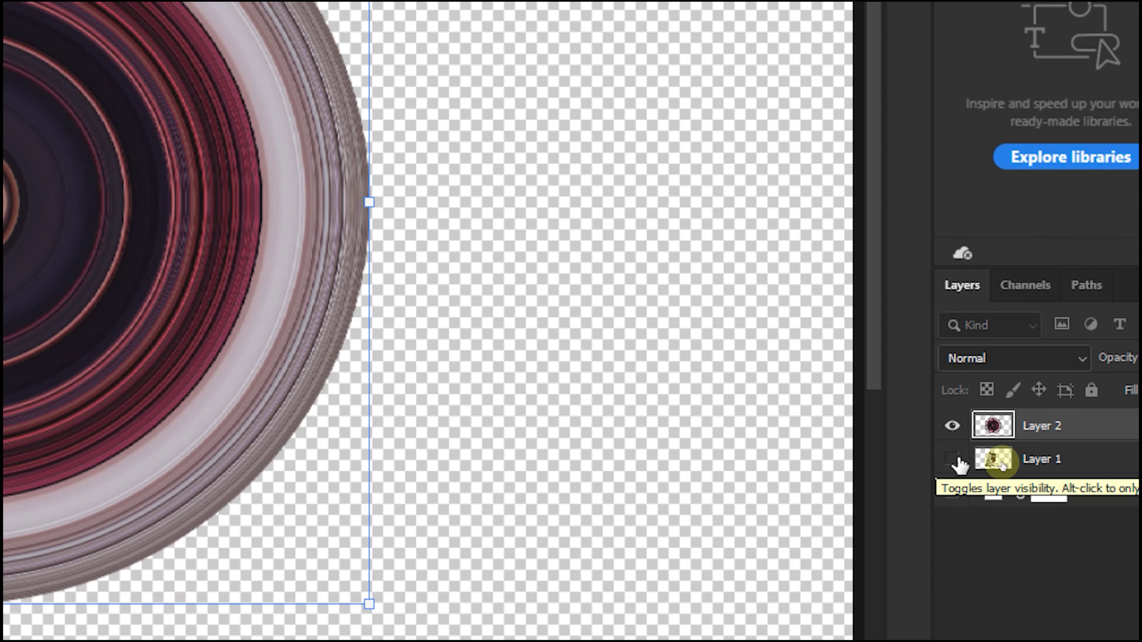
- Show Layer 1 and move the couple above the rings layer
click(1001, 463)
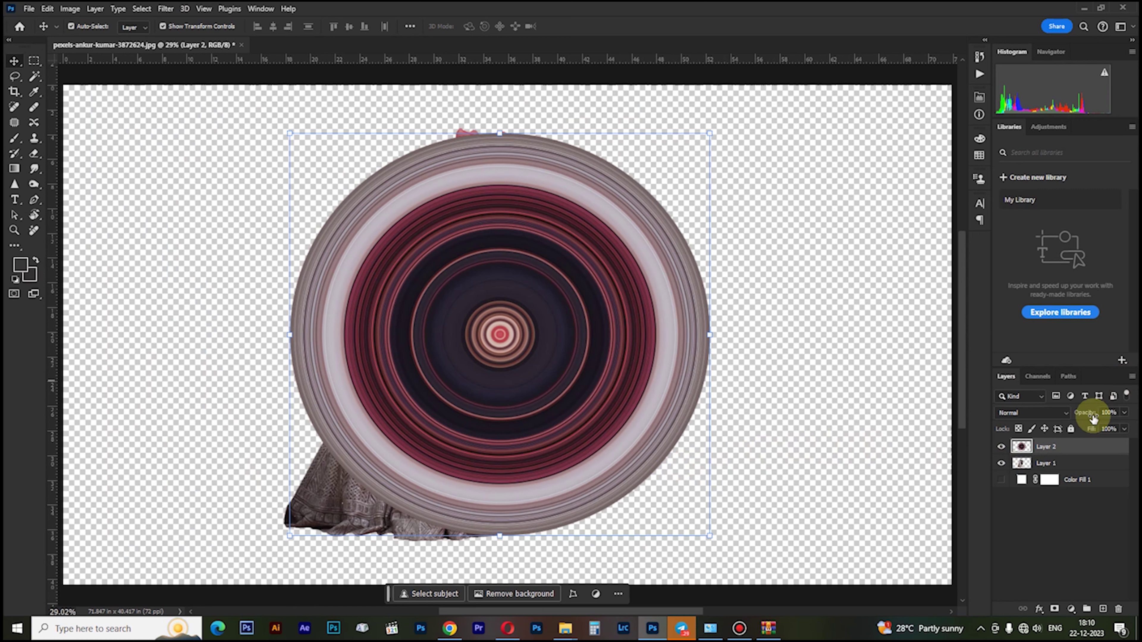
drag(1048, 465, 1043, 441)
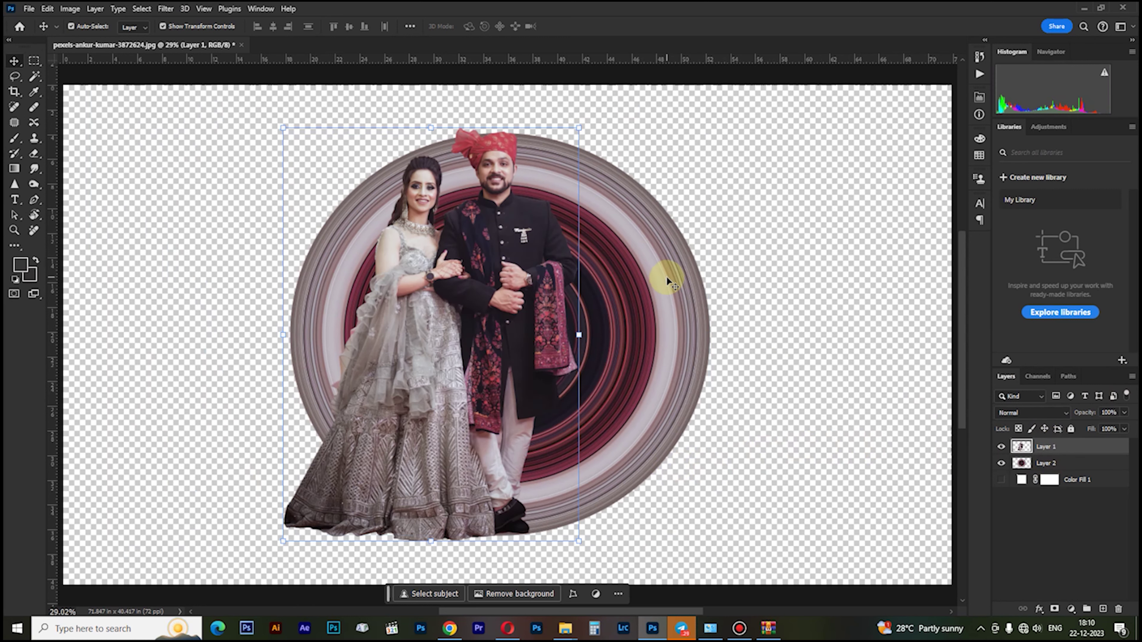
scroll(488, 272, up, 2)
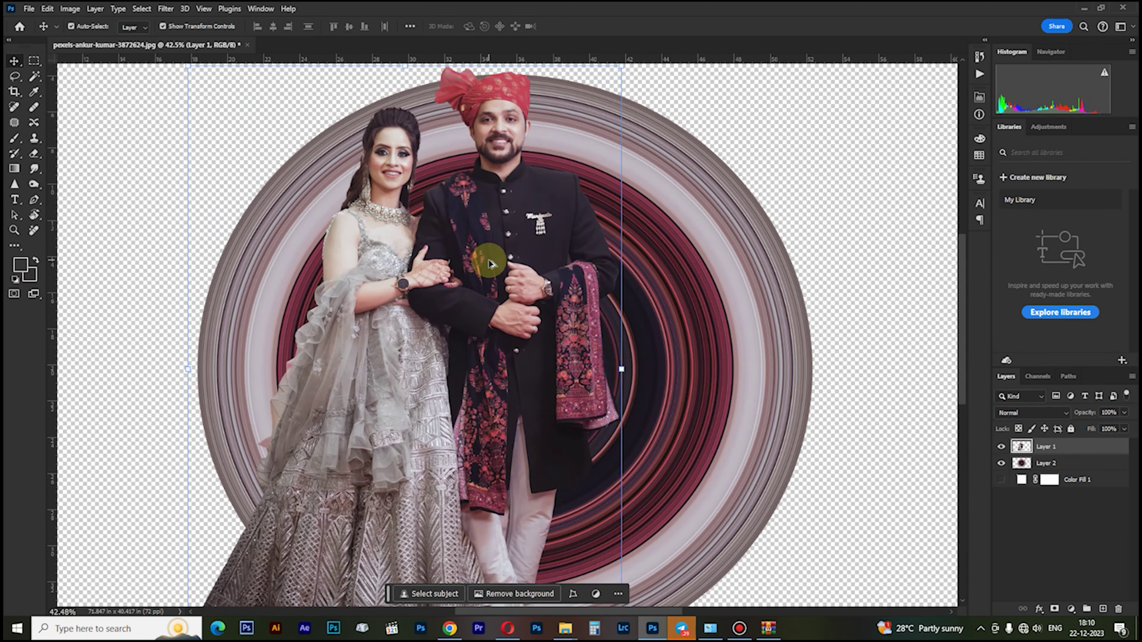
click(588, 383)
scroll(684, 502, up, 3)
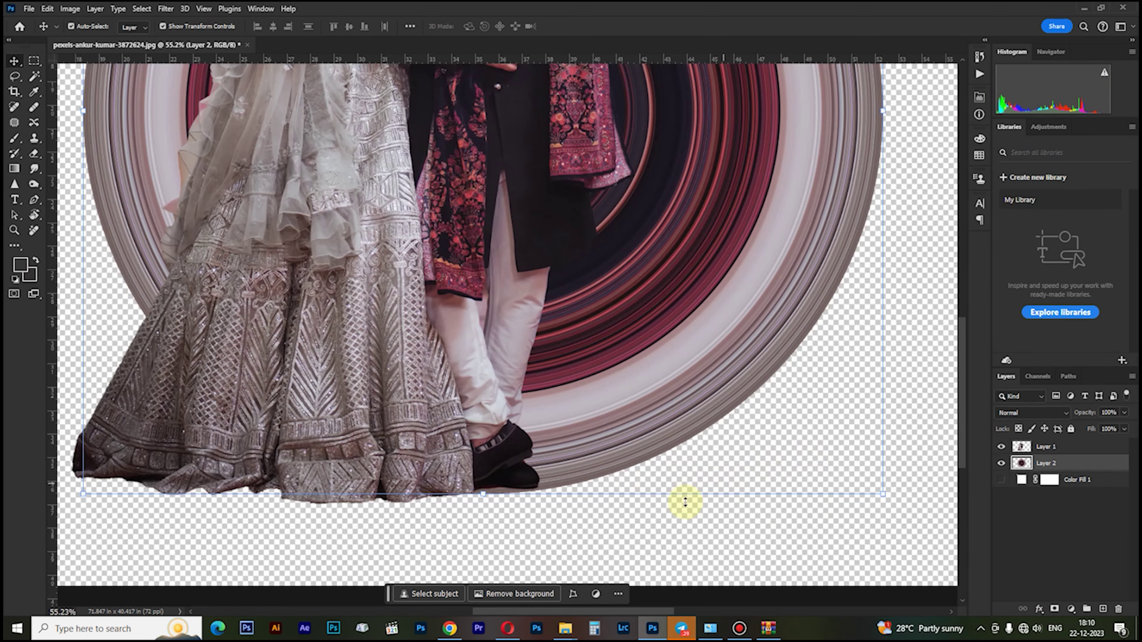
- Shrink the ring circle slightly, commit it, and nudge it a little left
click(881, 493)
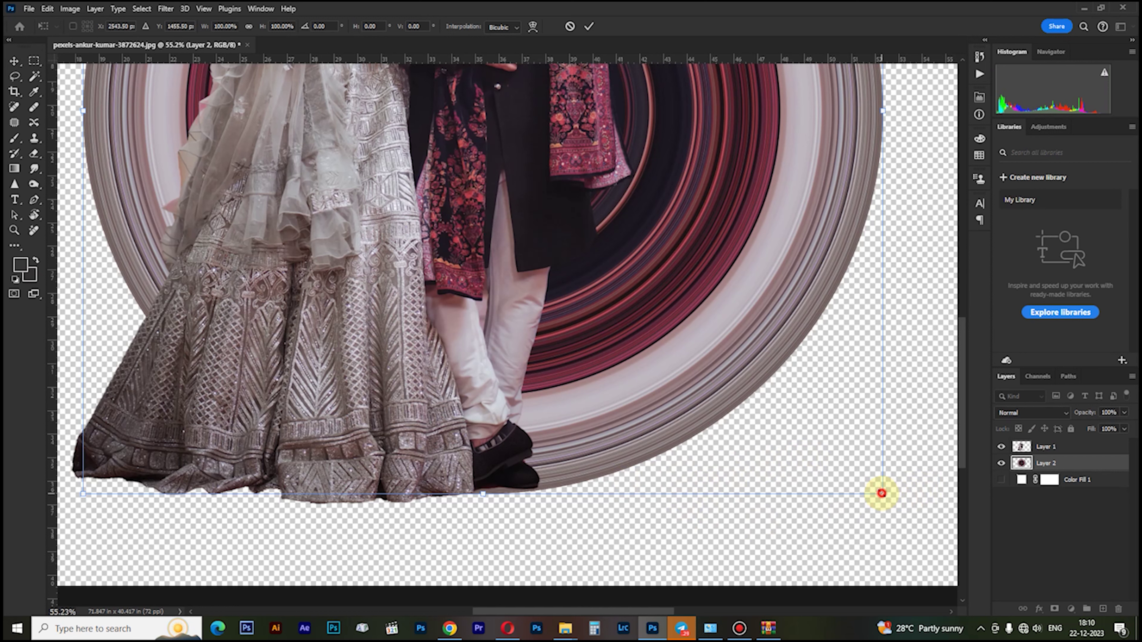
drag(881, 493, 879, 490)
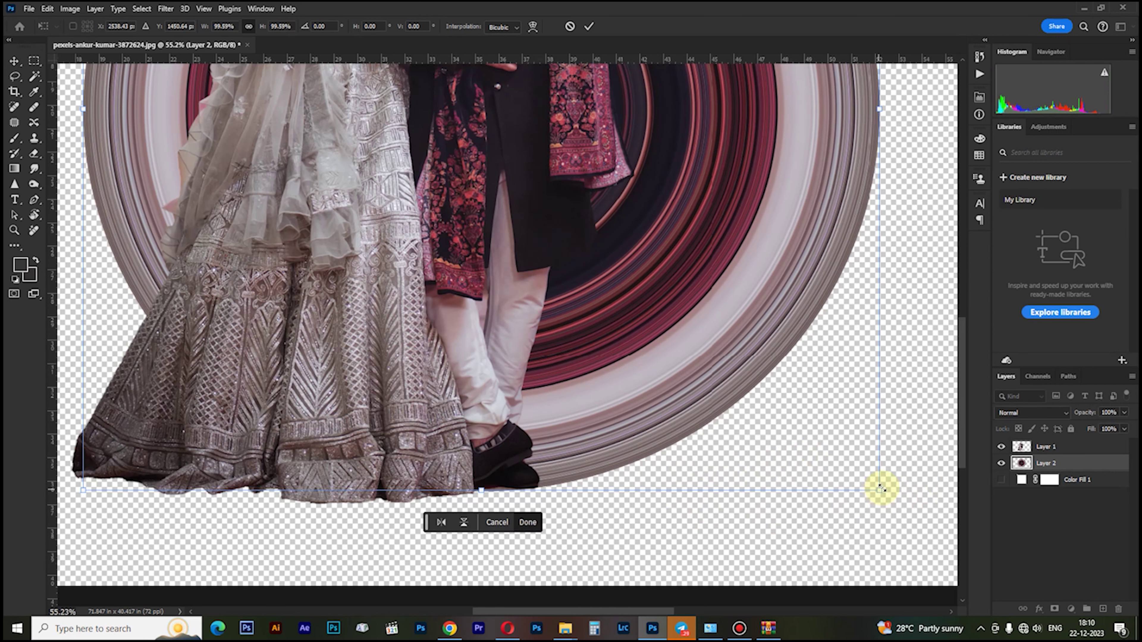
scroll(771, 433, up, 5)
scroll(759, 425, down, 1)
scroll(710, 319, up, 1)
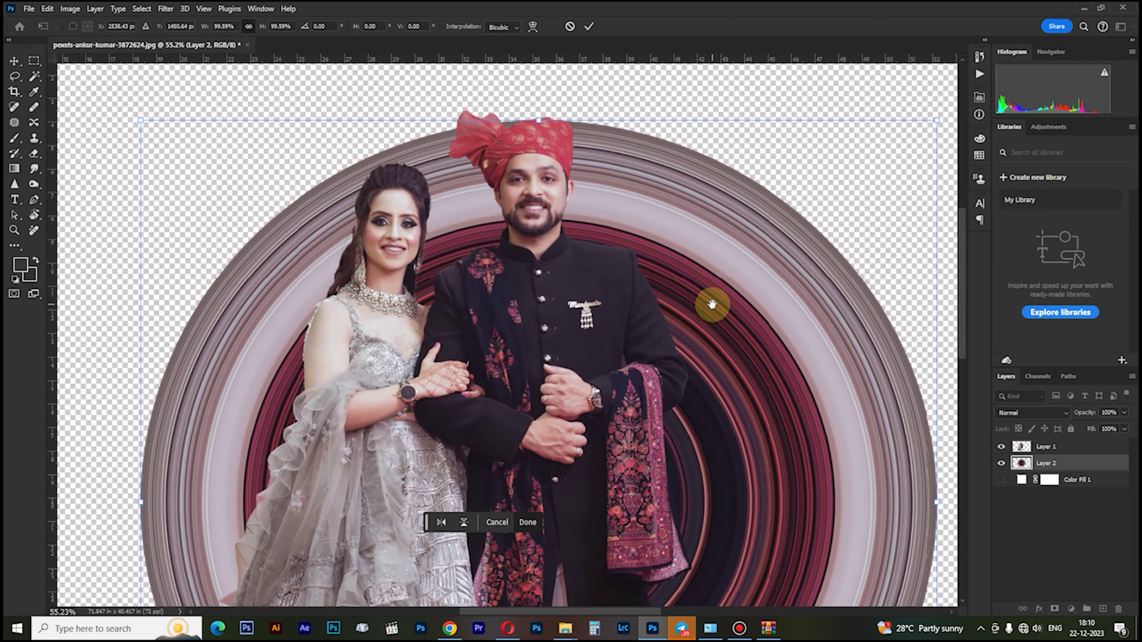
scroll(706, 306, up, 1)
key(ctrl+0)
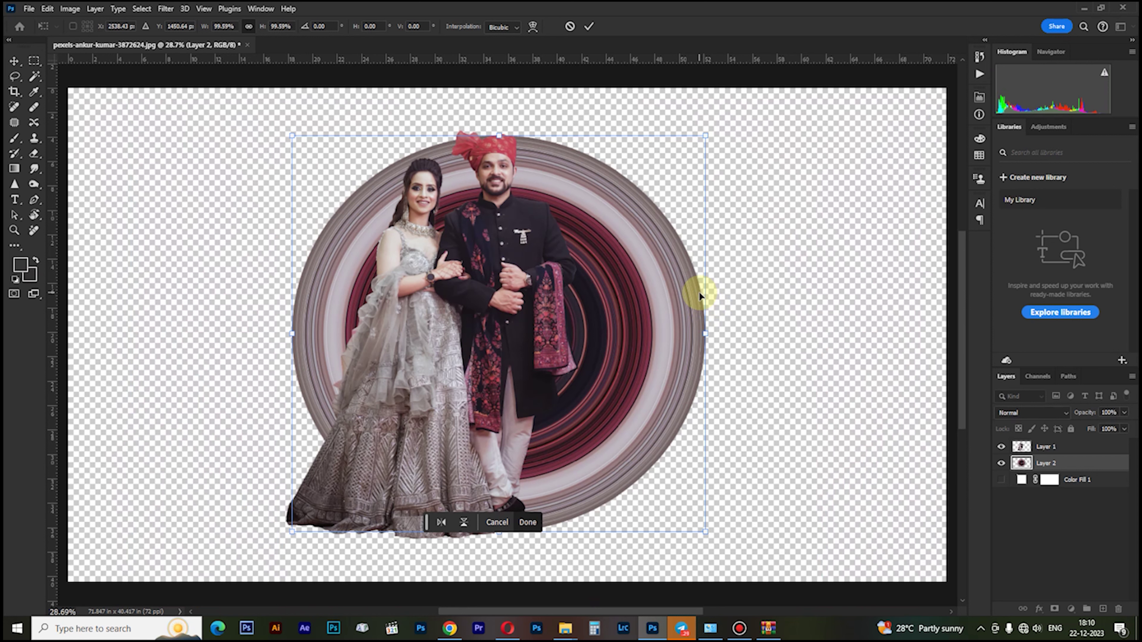
text(253)
key(Return)
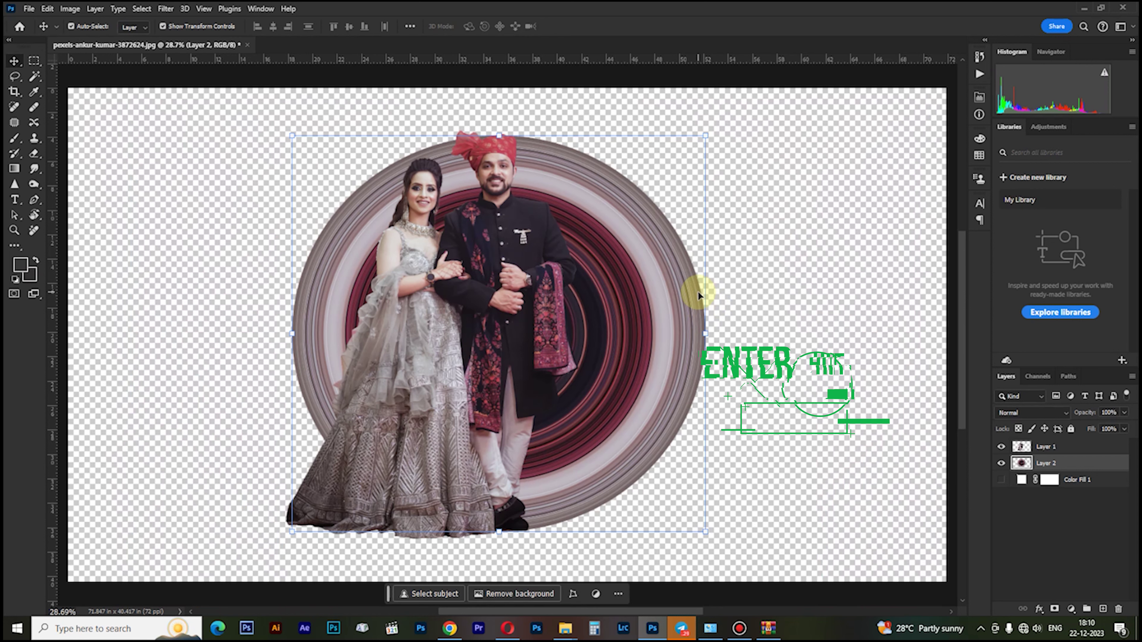
drag(671, 306, 662, 308)
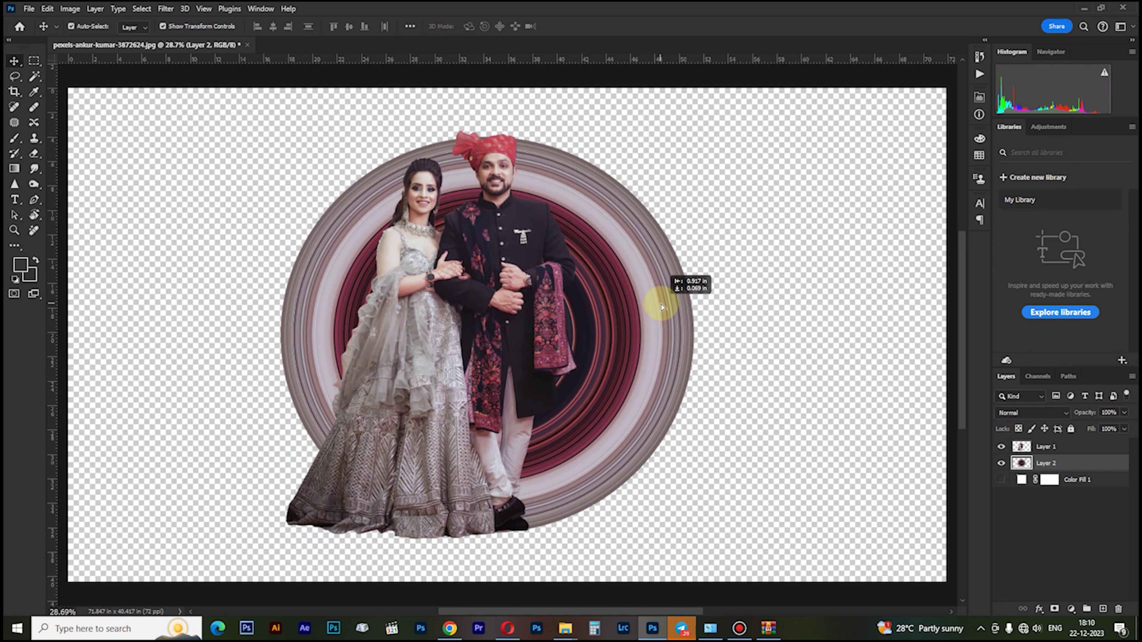
drag(662, 308, 661, 308)
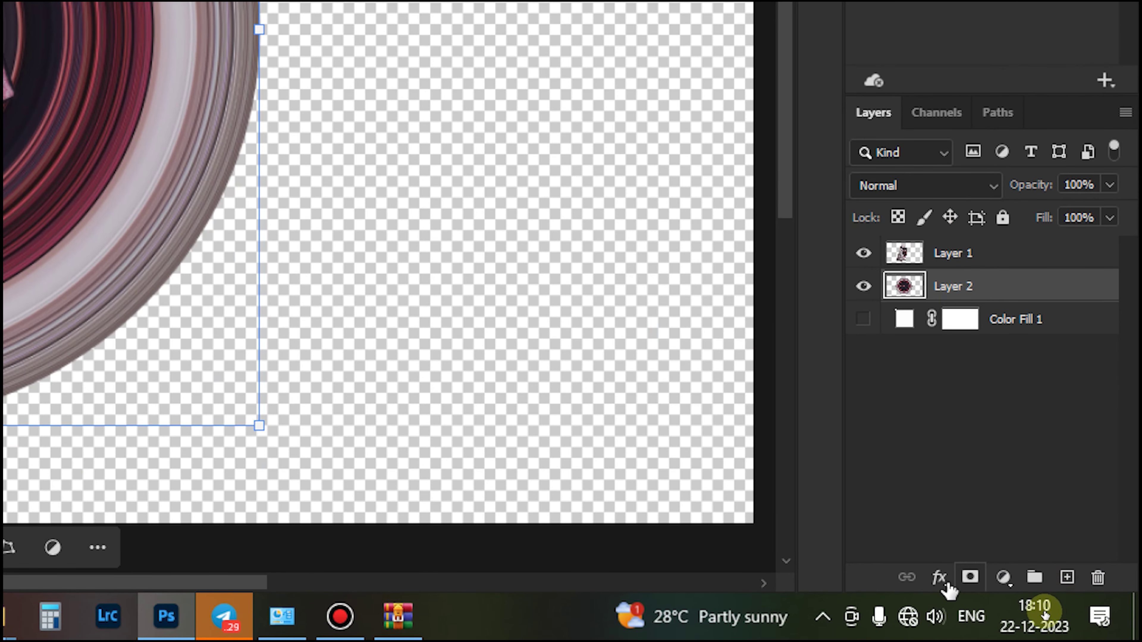
- Add a layer mask to Layer 2 and set a Soft Round brush to 100% hardness, 1457 px
click(971, 578)
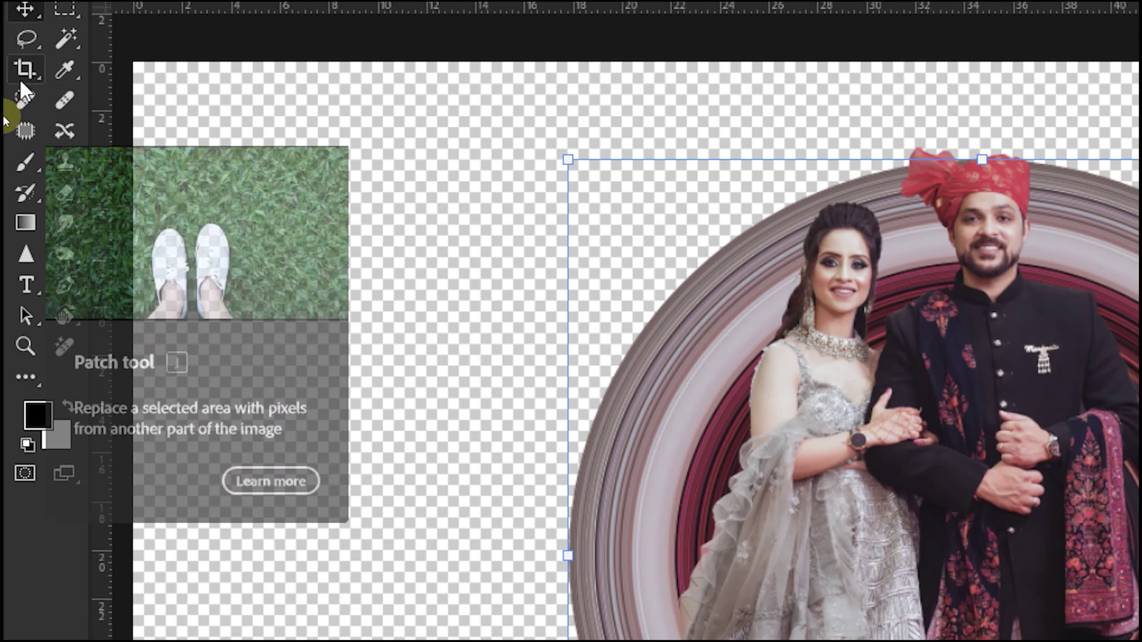
click(24, 142)
key(b)
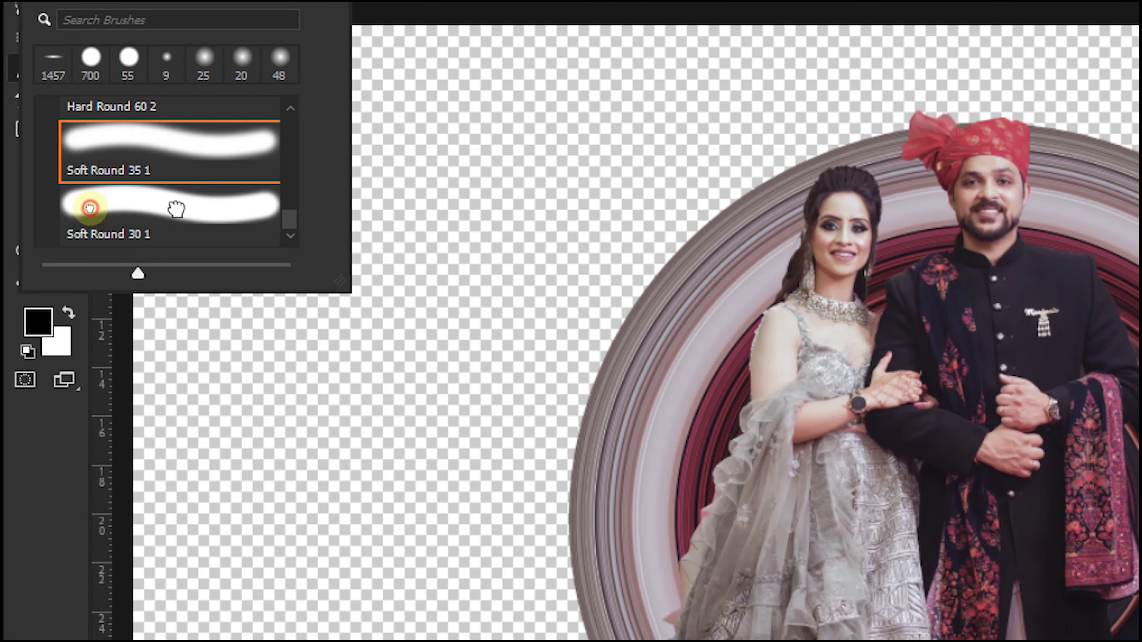
click(92, 204)
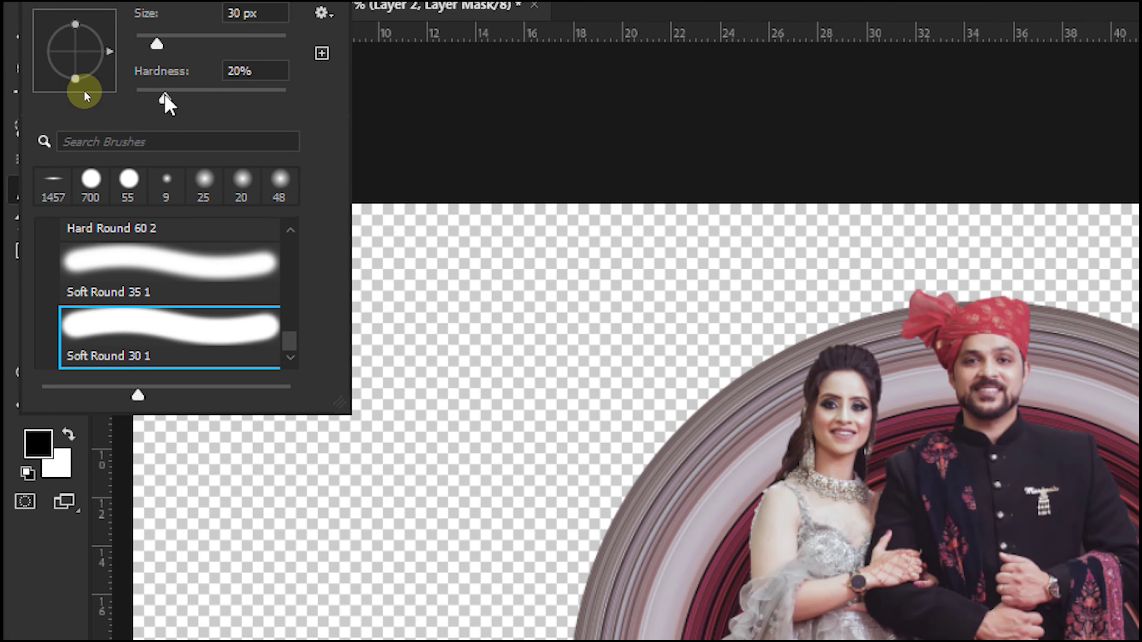
drag(165, 99, 285, 99)
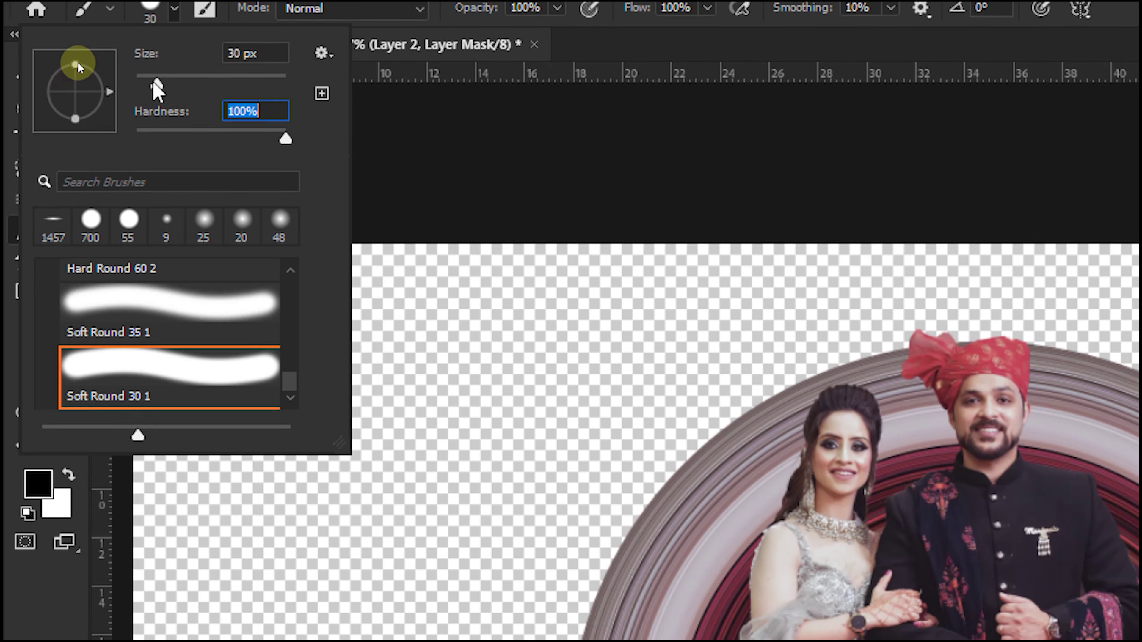
drag(157, 81, 208, 85)
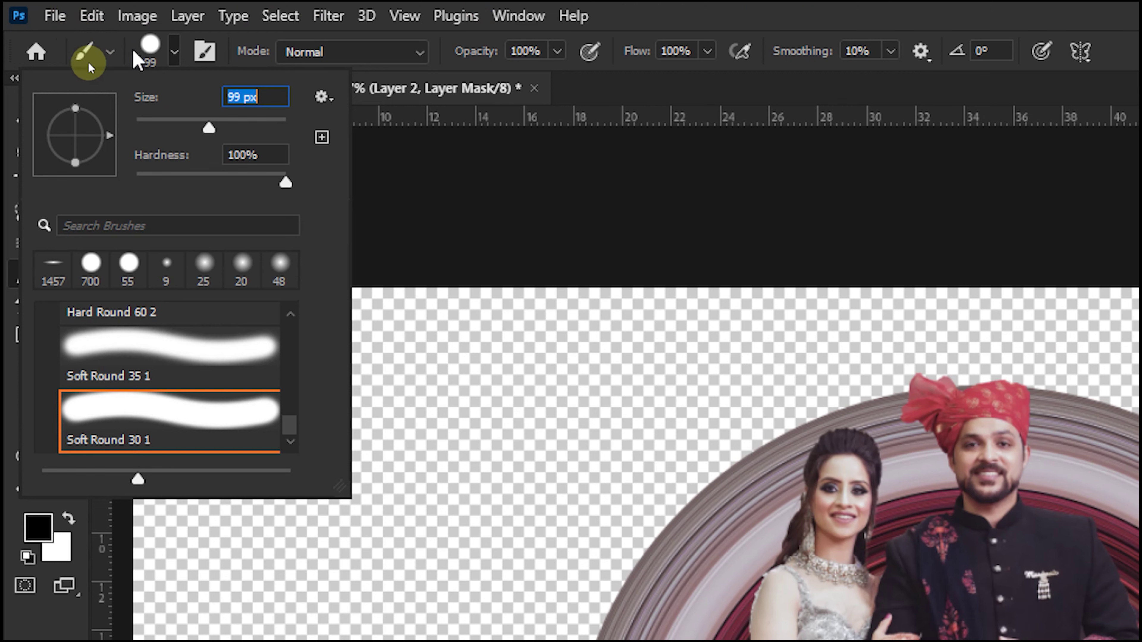
drag(209, 129, 275, 128)
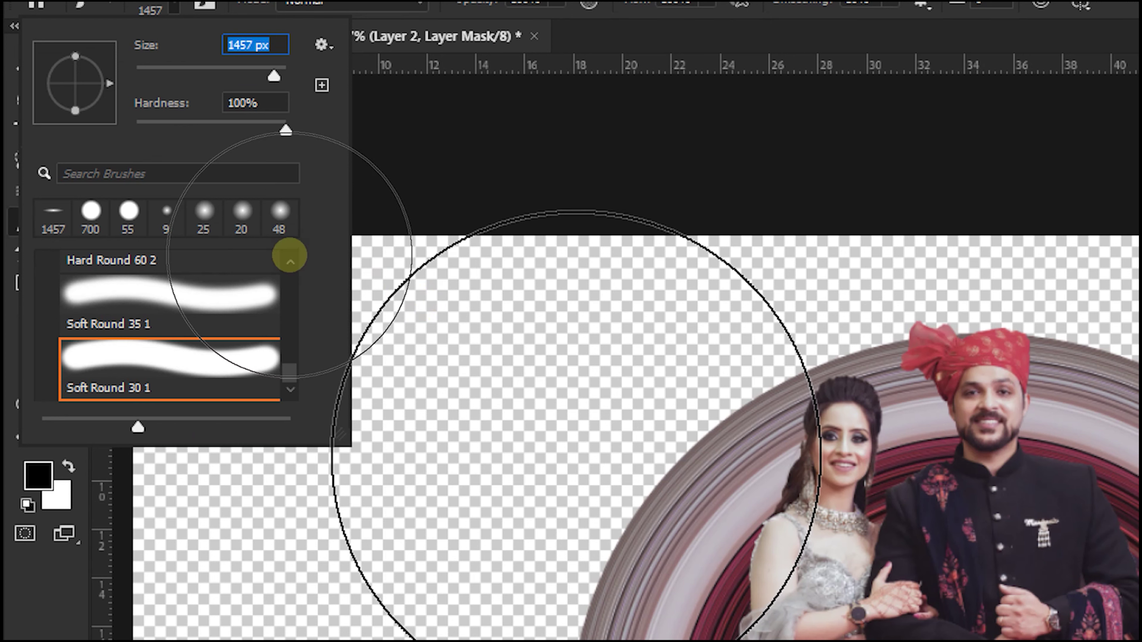
key(Return)
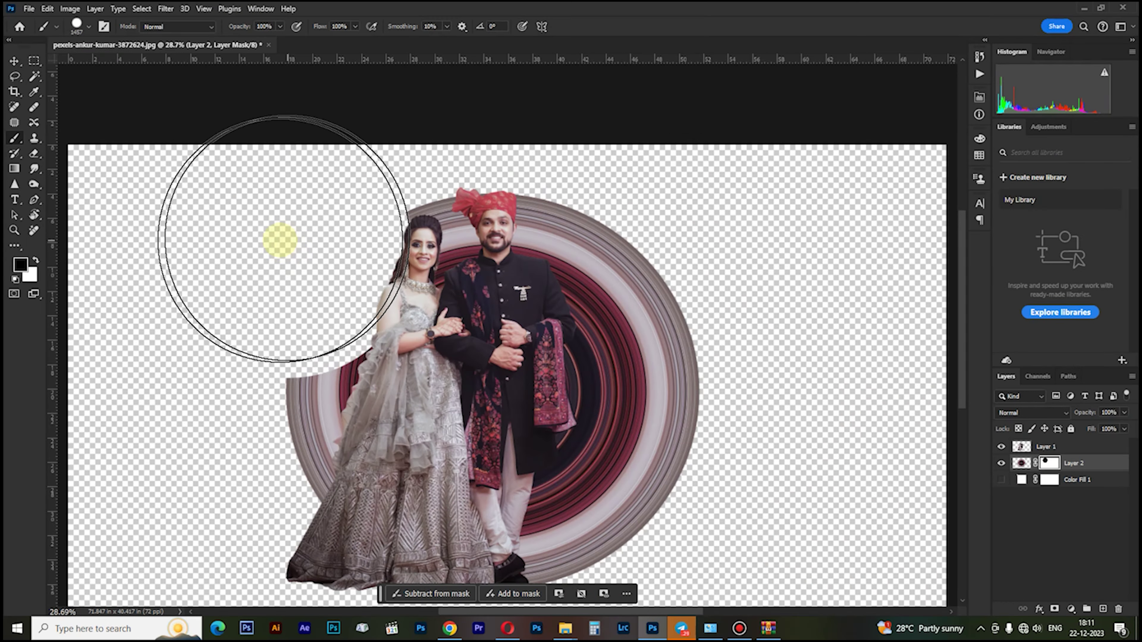
- Mask away the rings' left half, then show the white Color Fill 1 again
click(320, 237)
mouse_move(318, 323)
mouse_down()
mouse_move(355, 254)
mouse_move(356, 480)
mouse_up()
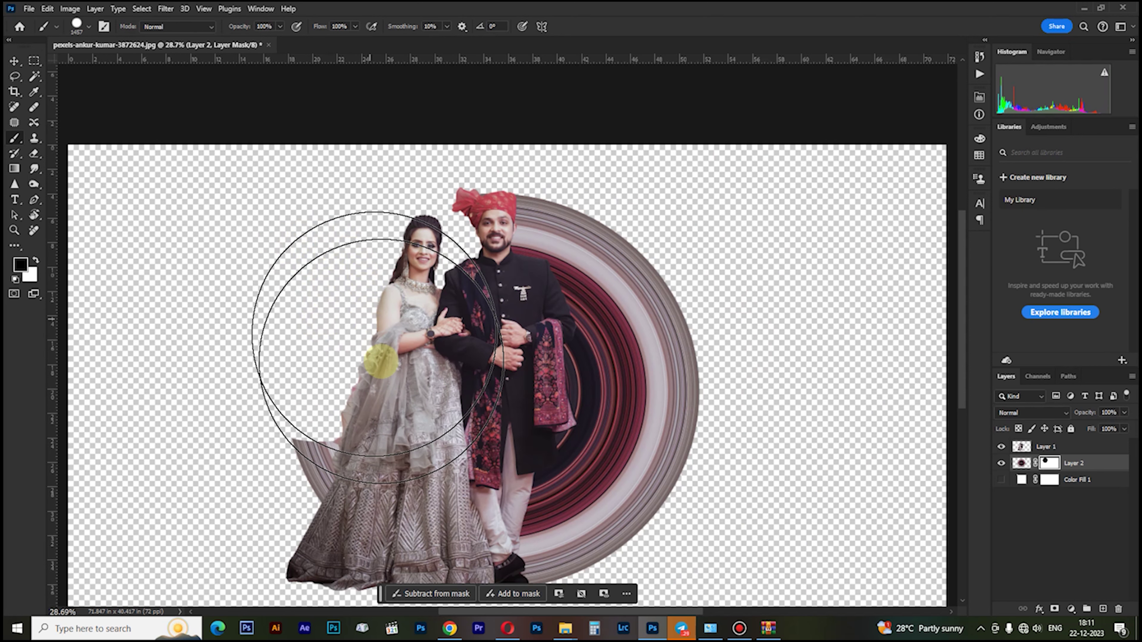
scroll(359, 472, down, 5)
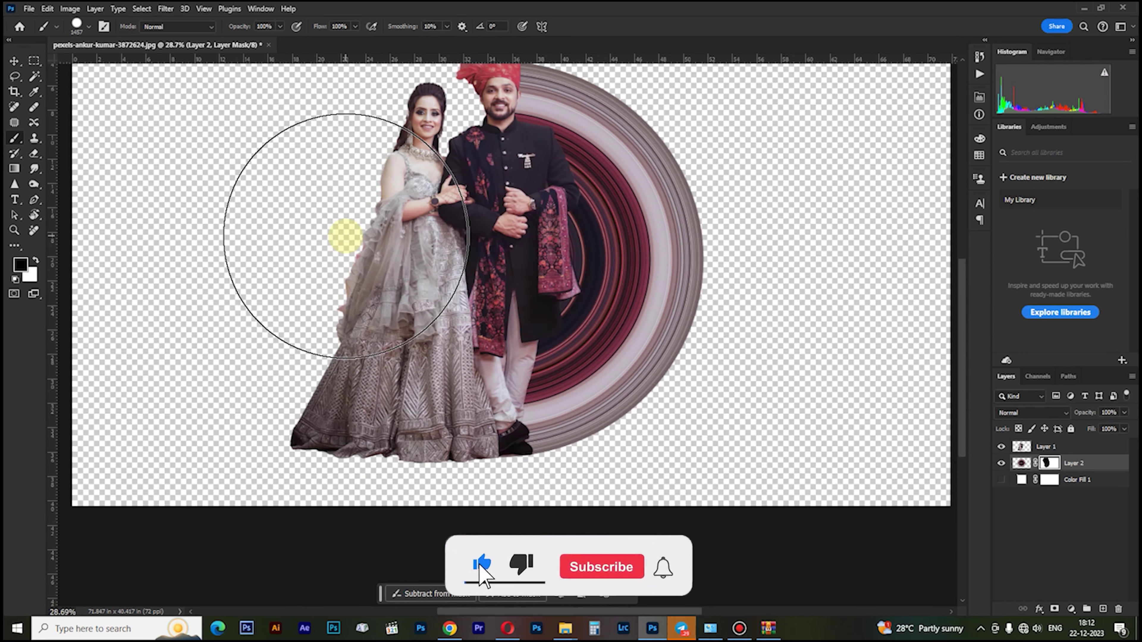
key(ctrl+0)
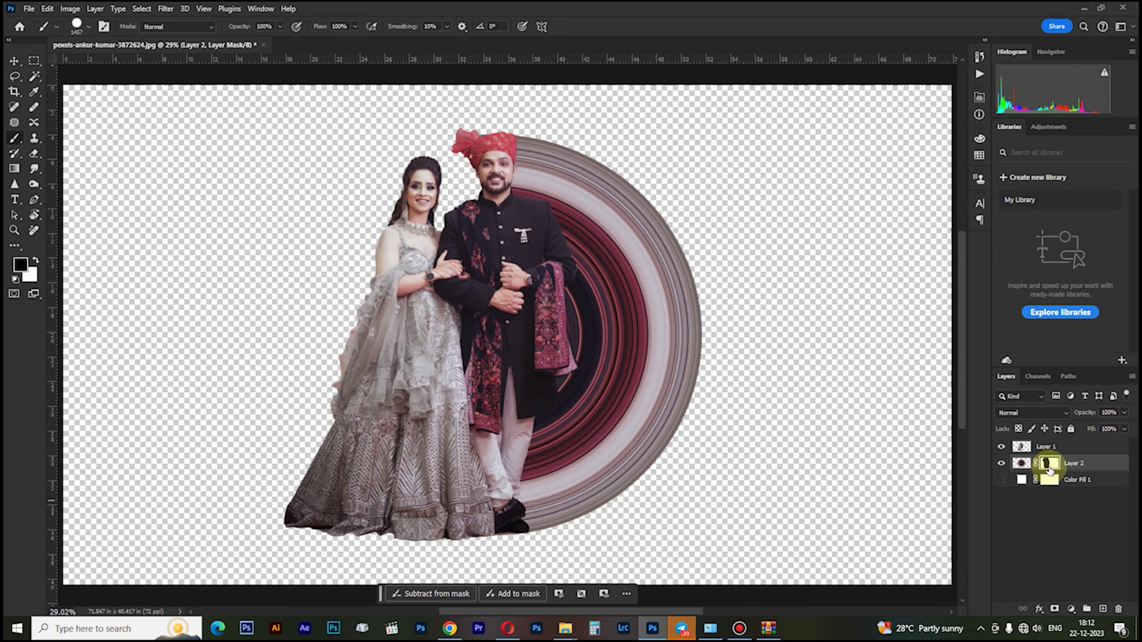
key(bracketleft)
key(bracketleft)
key(bracketleft)
key(bracketleft)
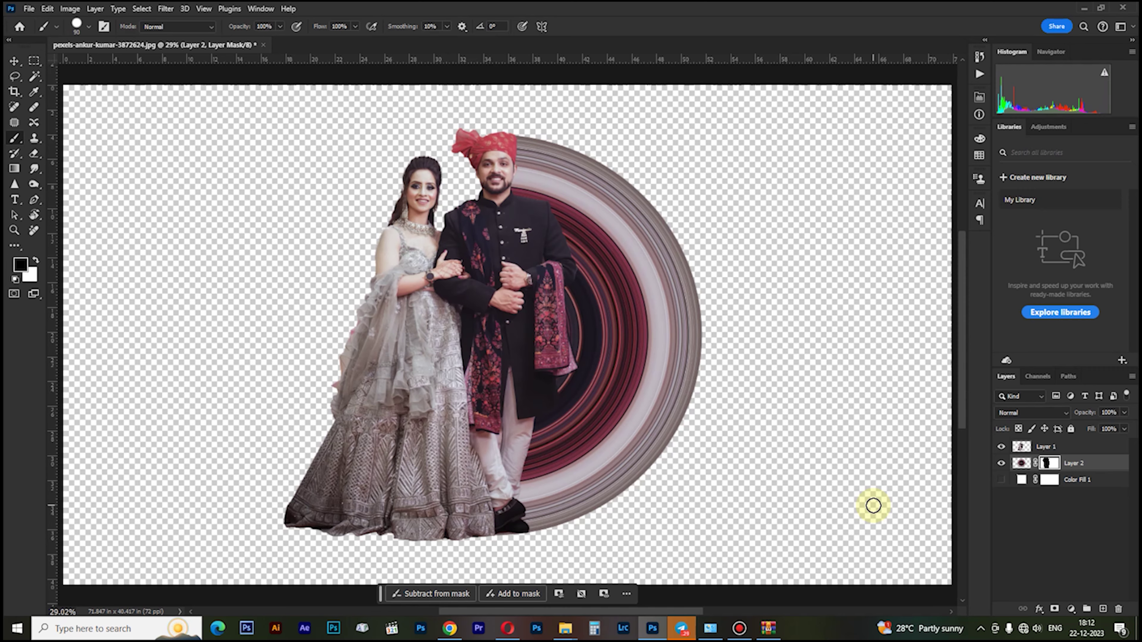
click(1000, 481)
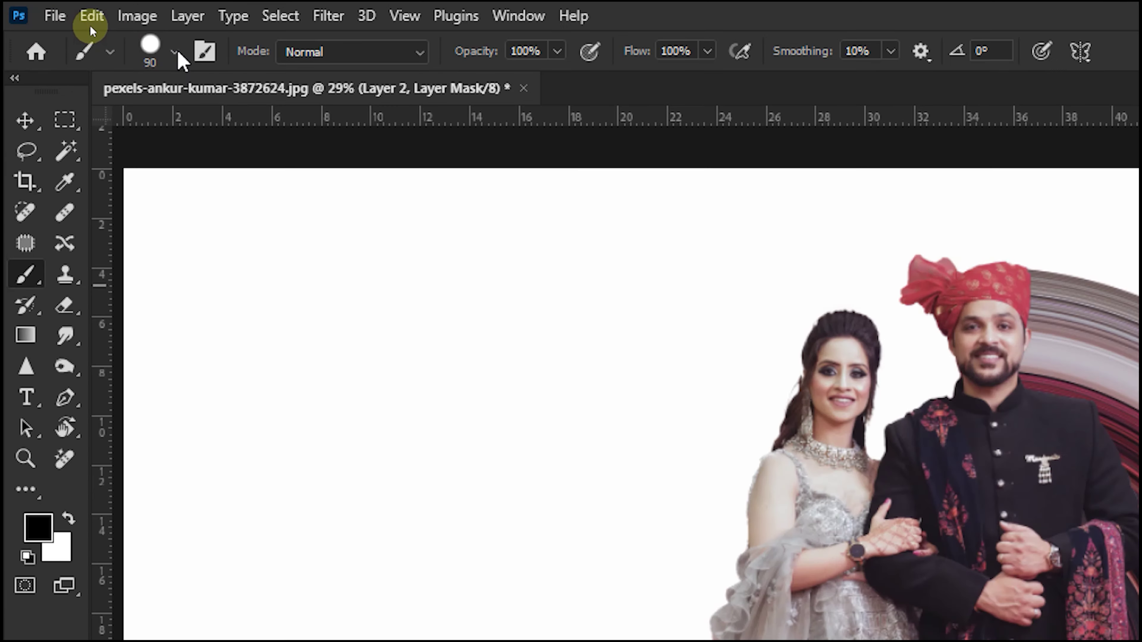
- Choose Soft Round 35, flatten its tip, size it to 1811 px, and select Color Fill 1
click(175, 54)
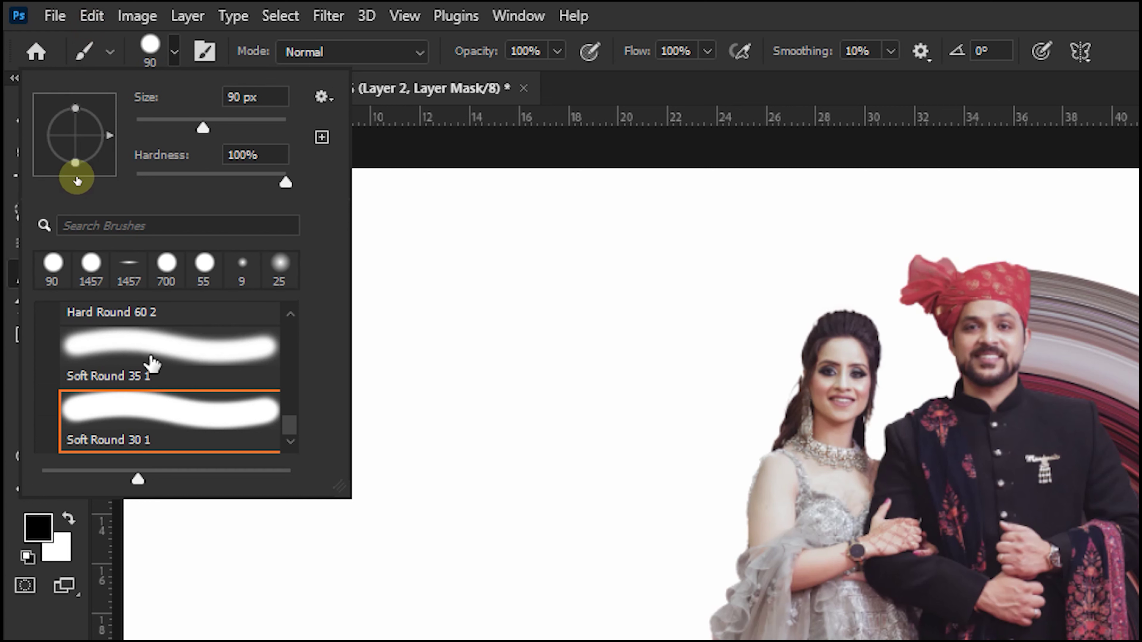
click(153, 360)
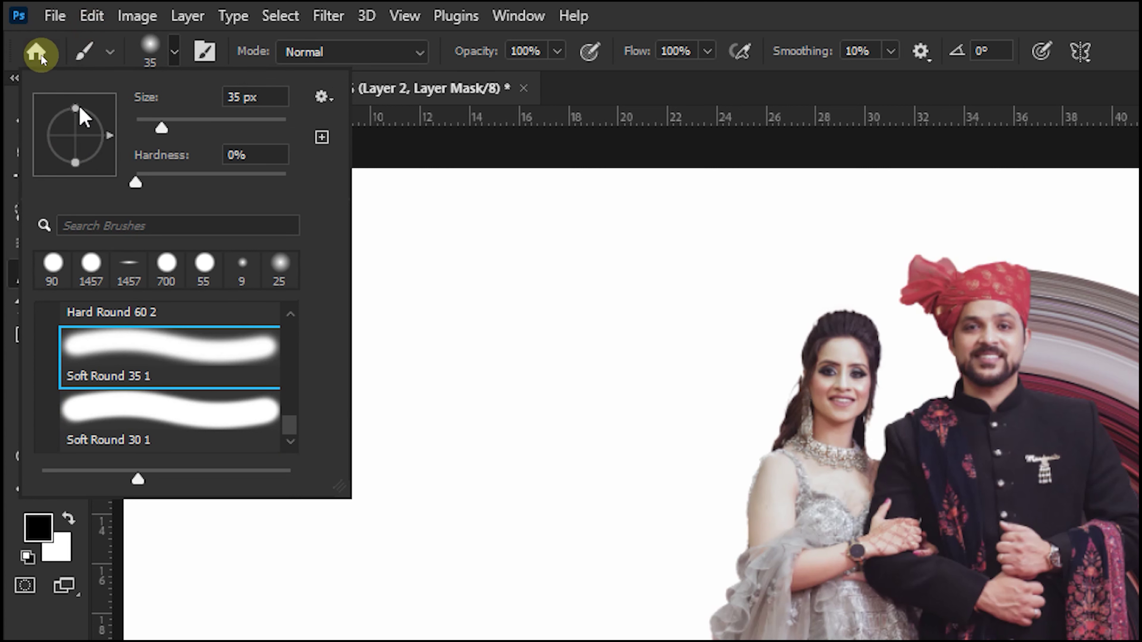
click(74, 106)
drag(74, 106, 73, 134)
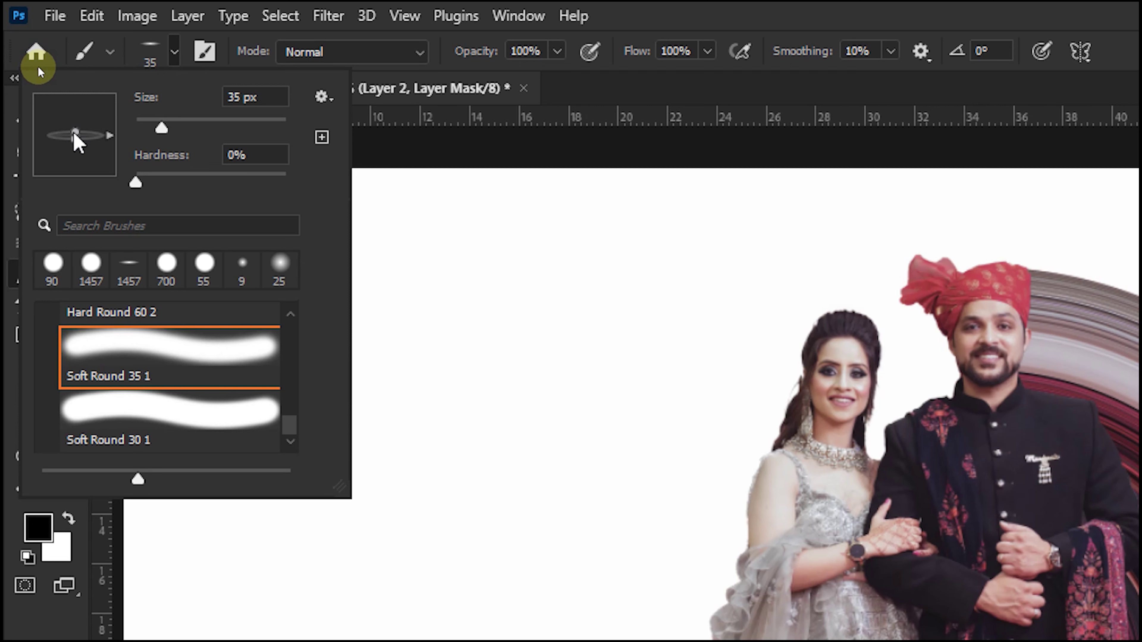
drag(160, 128, 215, 128)
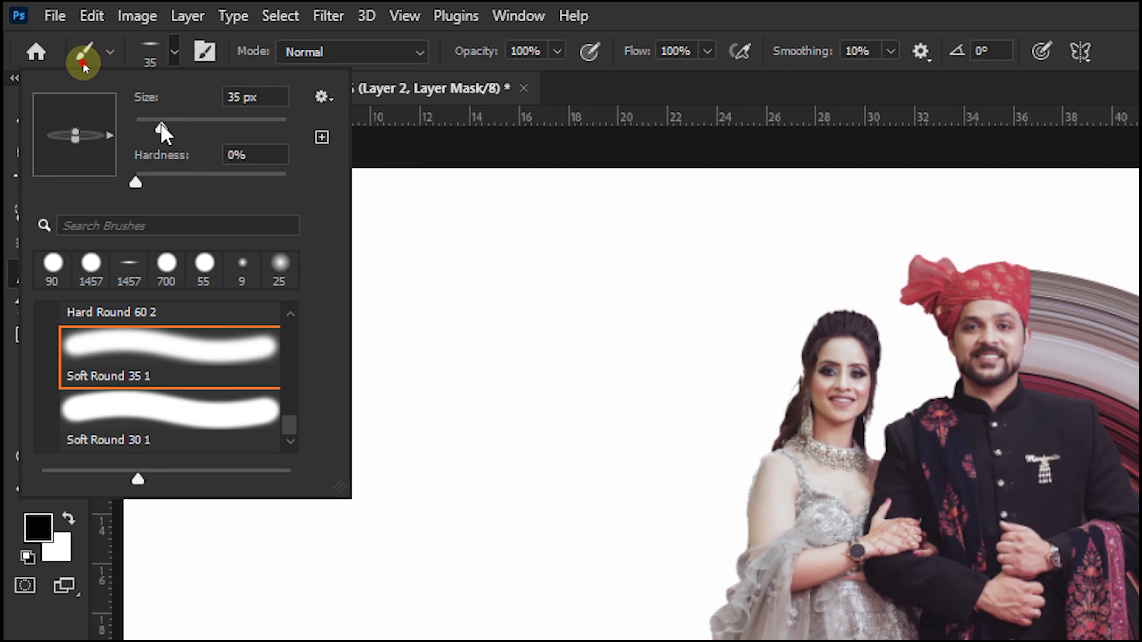
drag(215, 130, 275, 128)
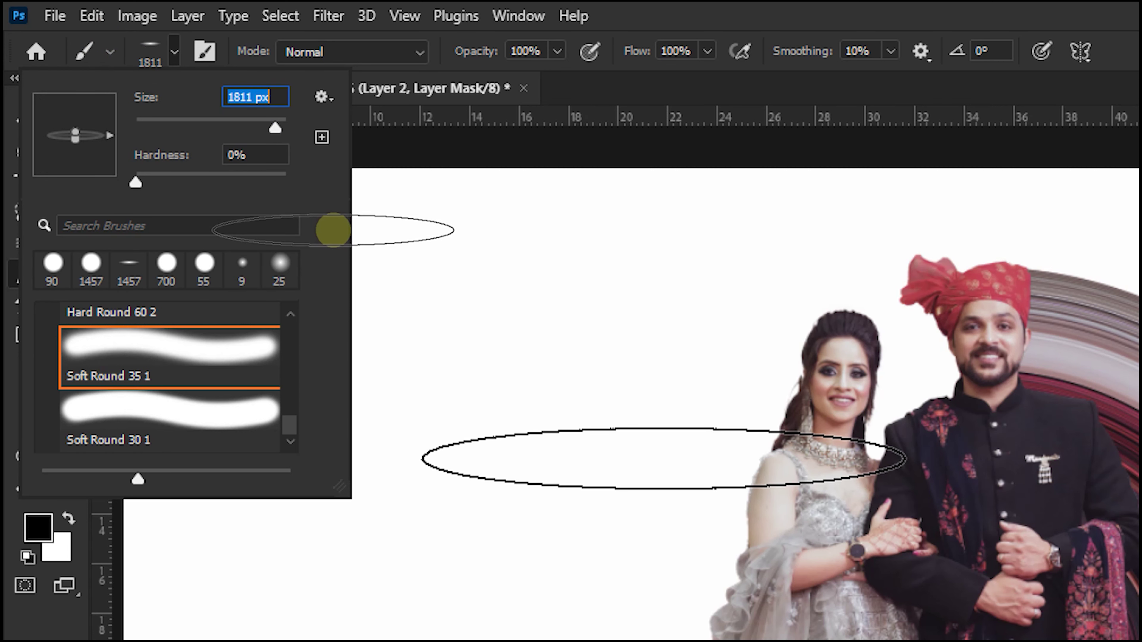
key(Return)
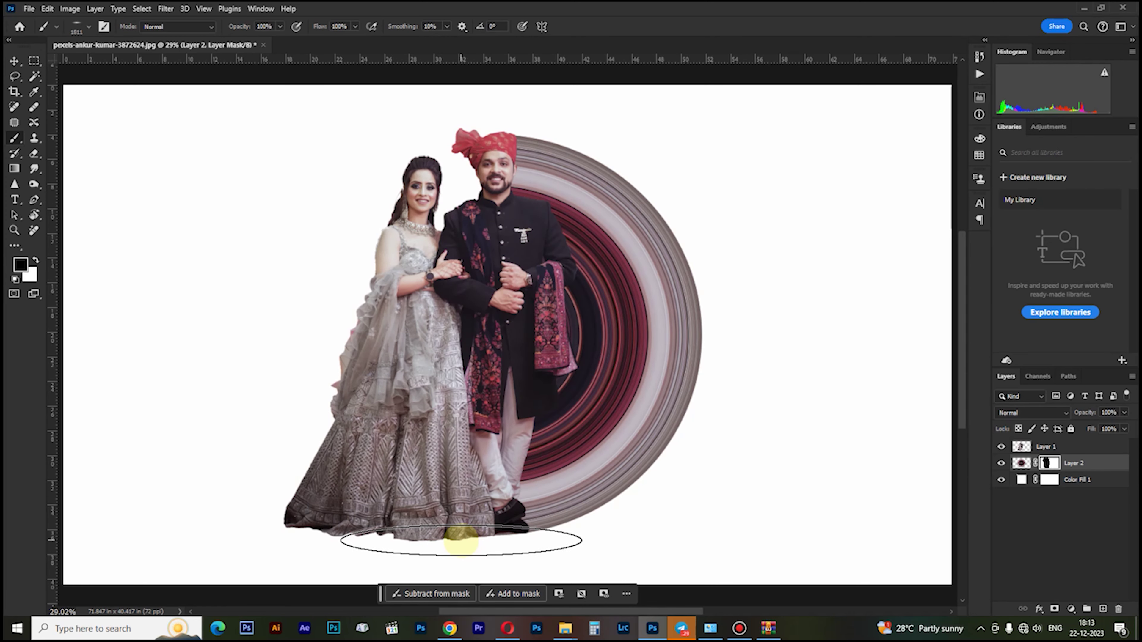
key(alt+bracketleft)
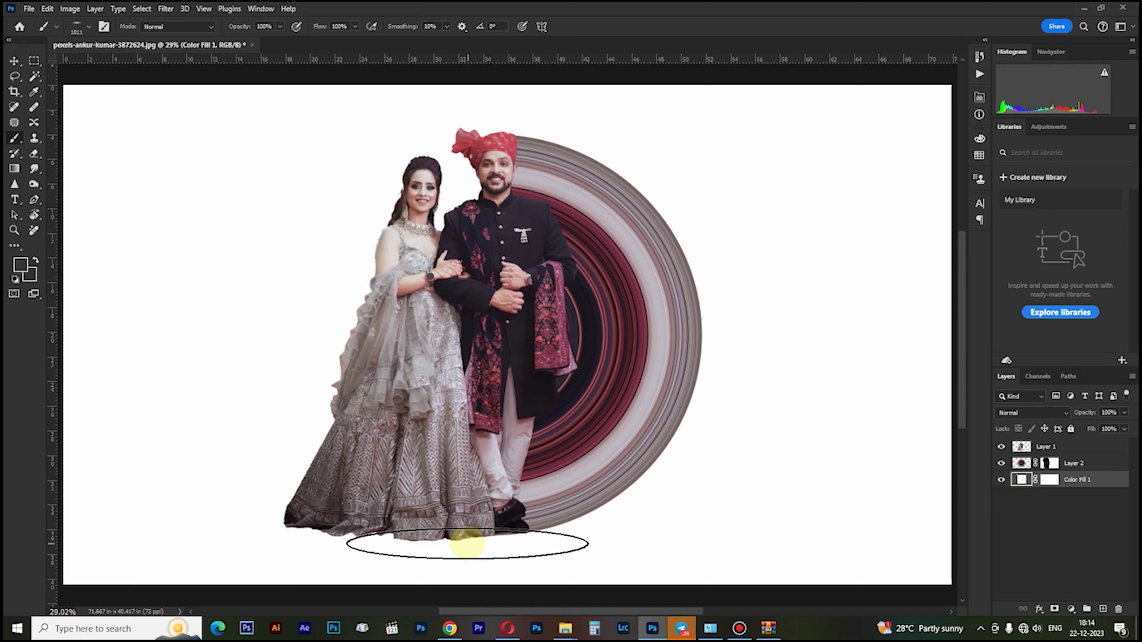
- On a new Layer 3, dab a soft dark shadow twice under the couple's feet
key(ctrl+shift+alt+n)
click(467, 541)
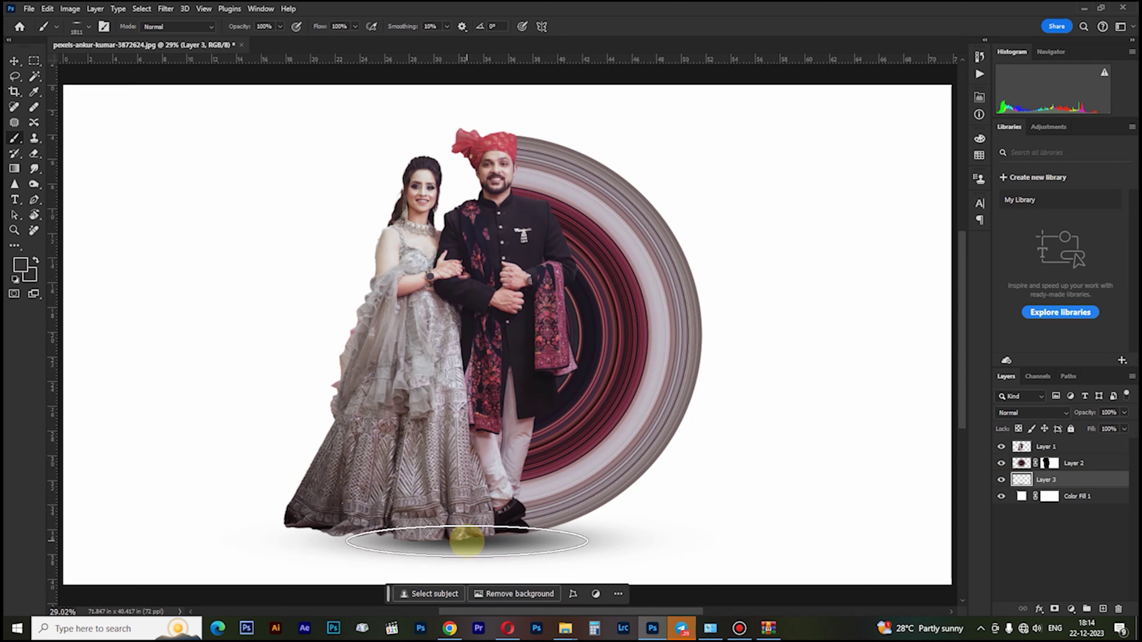
click(467, 541)
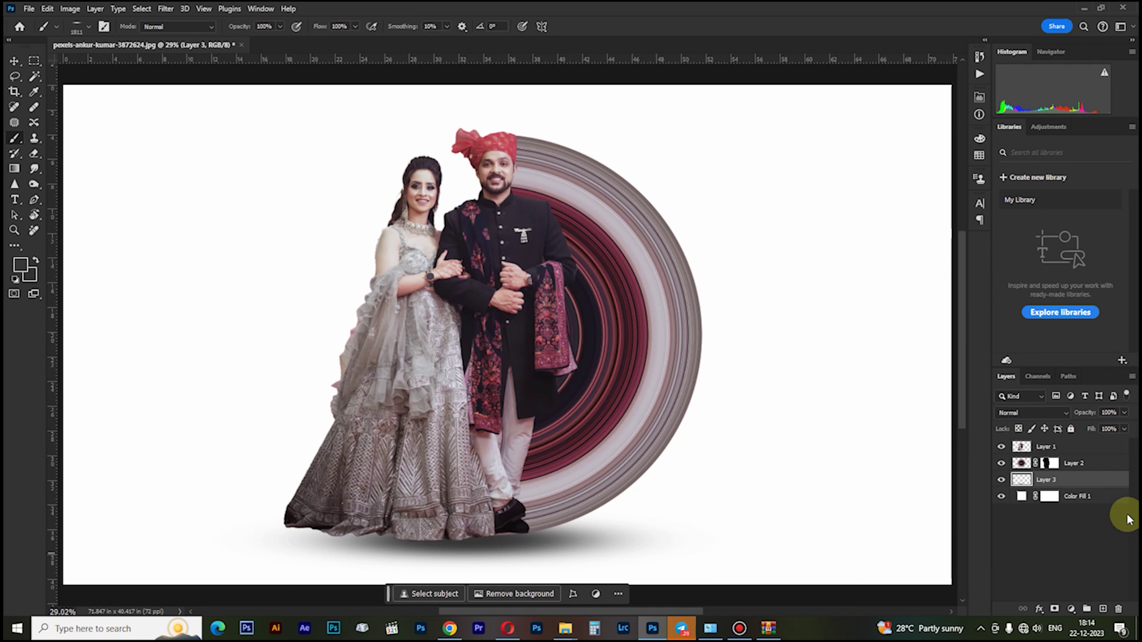
- Free-transform the shadow to squash it flatter and nudge it slightly upward
key(ctrl+t)
mouse_move(467, 581)
mouse_down()
mouse_move(468, 560)
mouse_move(466, 572)
mouse_up()
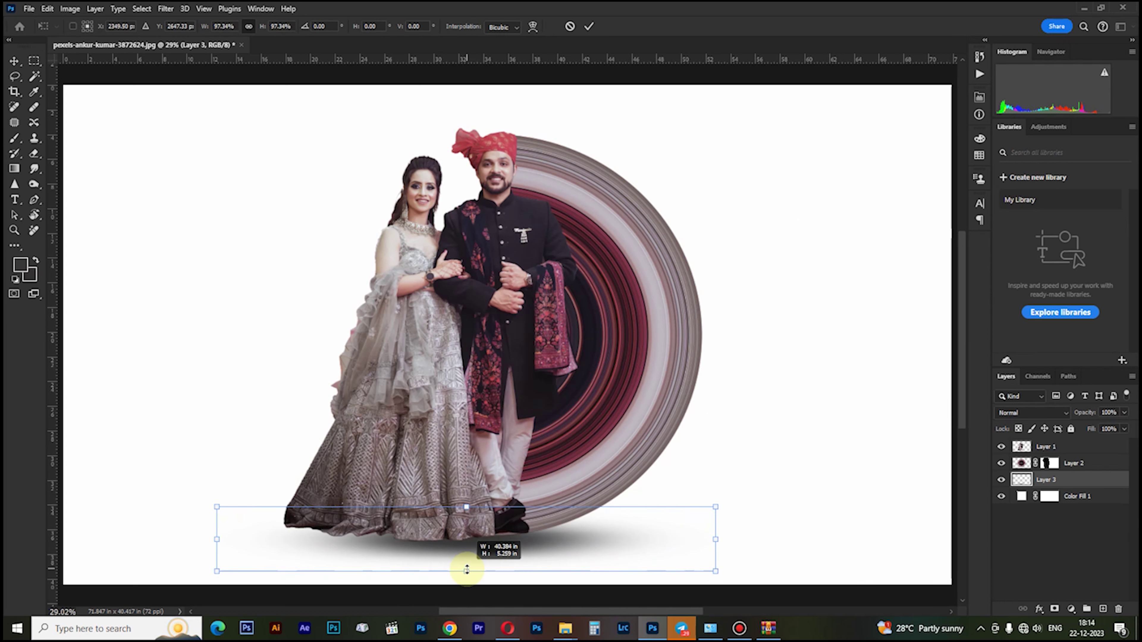
key(Up)
key(Up)
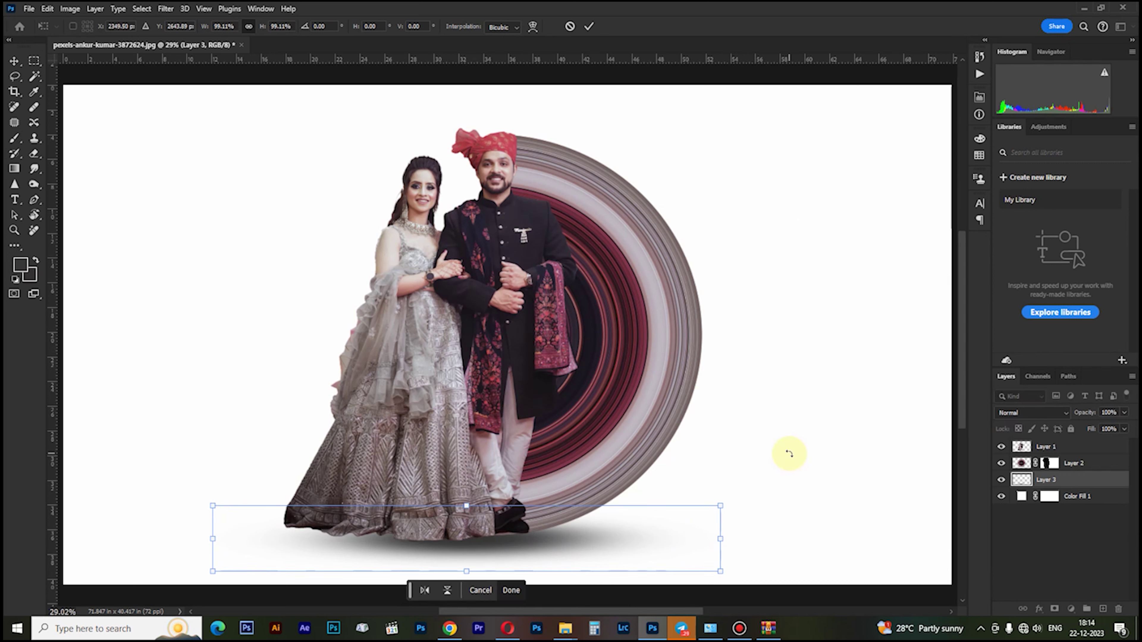
key(Up)
key(Up)
key(Up)
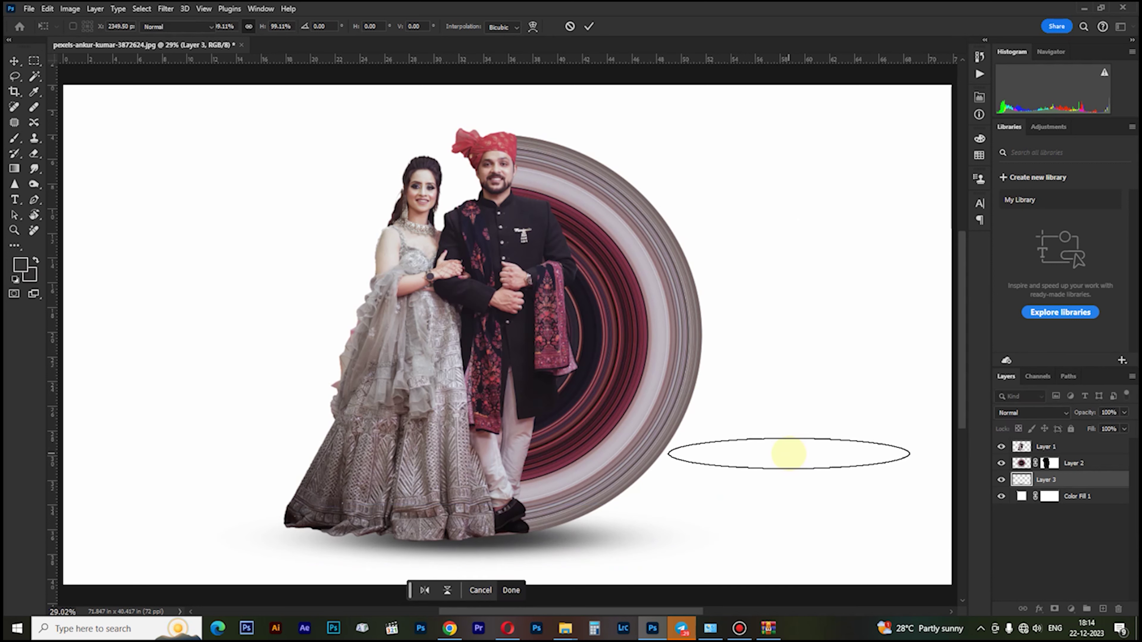
key(Return)
key(b)
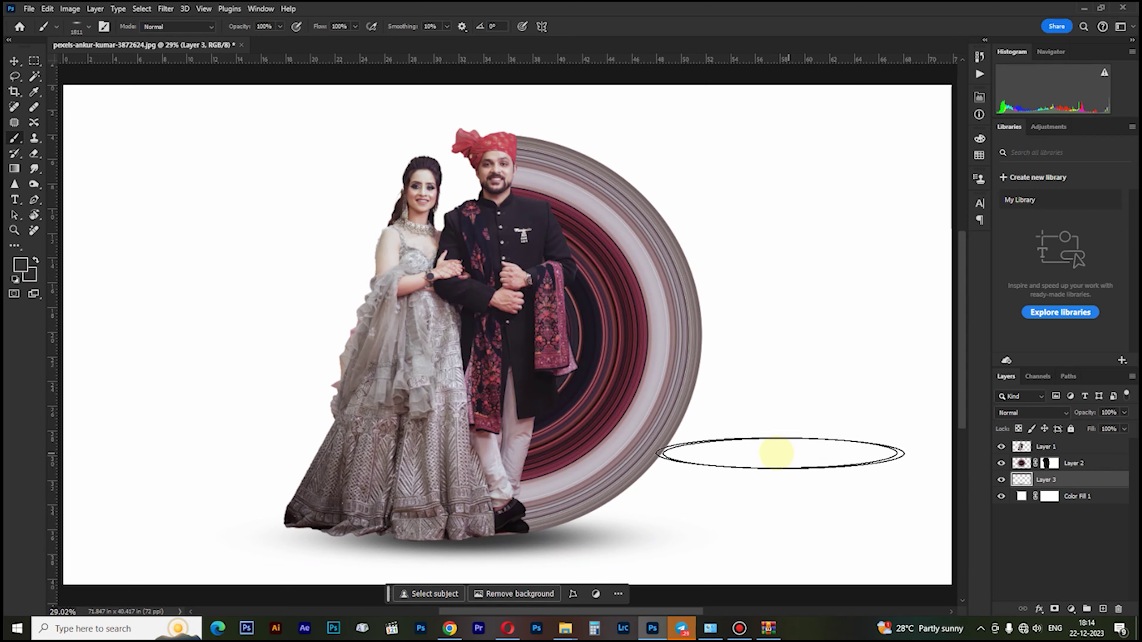
scroll(719, 396, down, 2)
scroll(706, 386, down, 1)
click(16, 61)
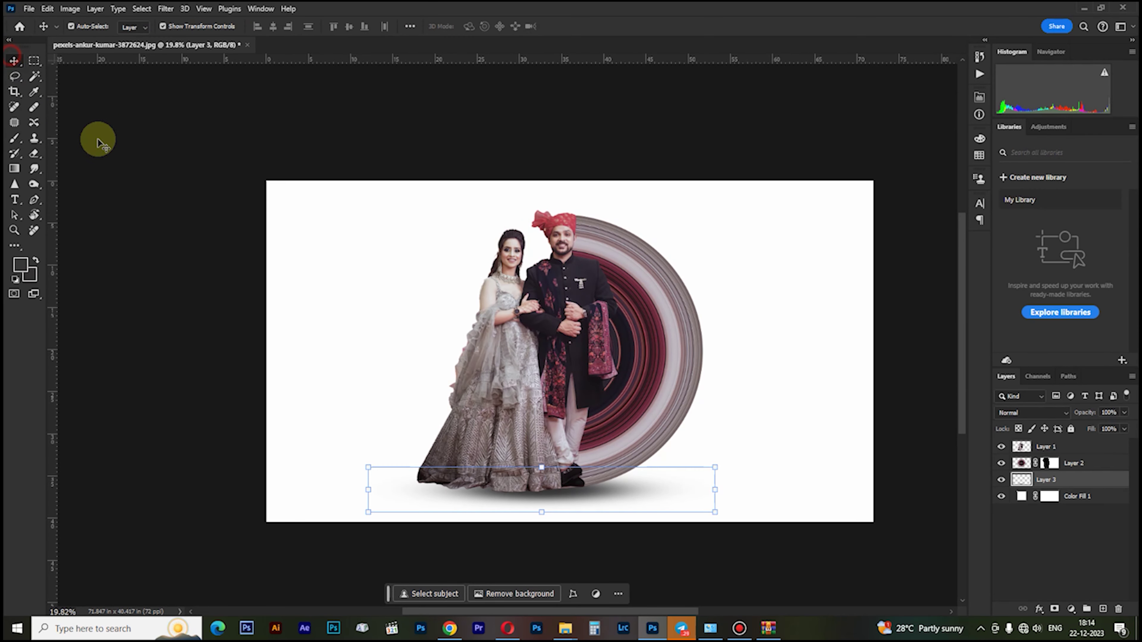
- Hide Color Fill 1, link Layers 1–3, and drag the linked group up and right
click(762, 258)
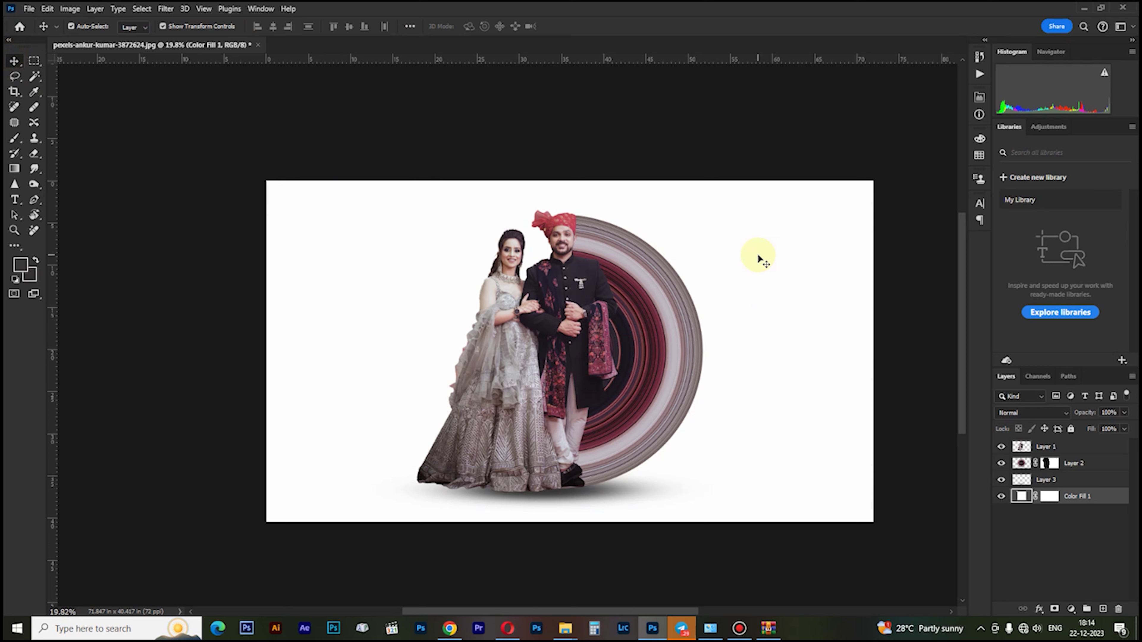
click(1001, 496)
click(1065, 480)
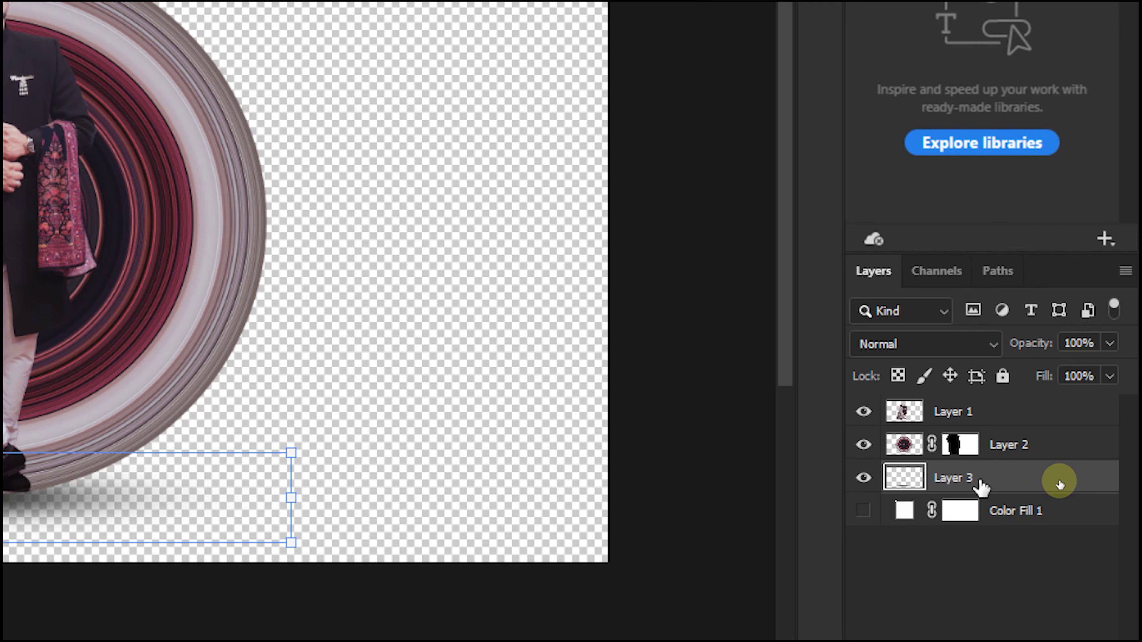
shift+click(965, 413)
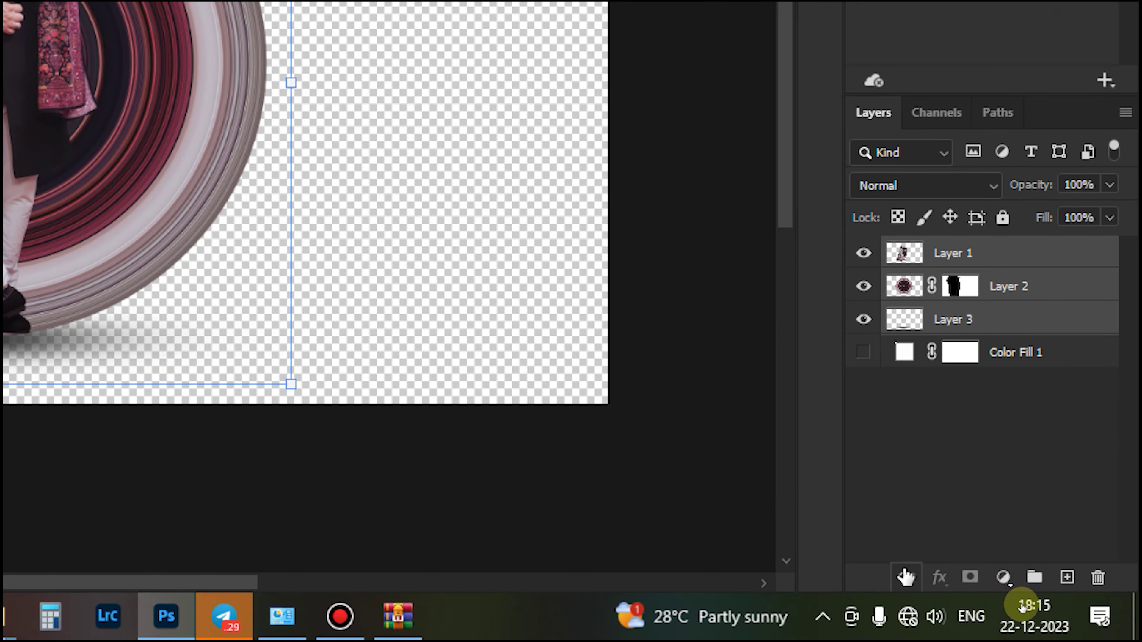
click(905, 577)
key(ctrl)
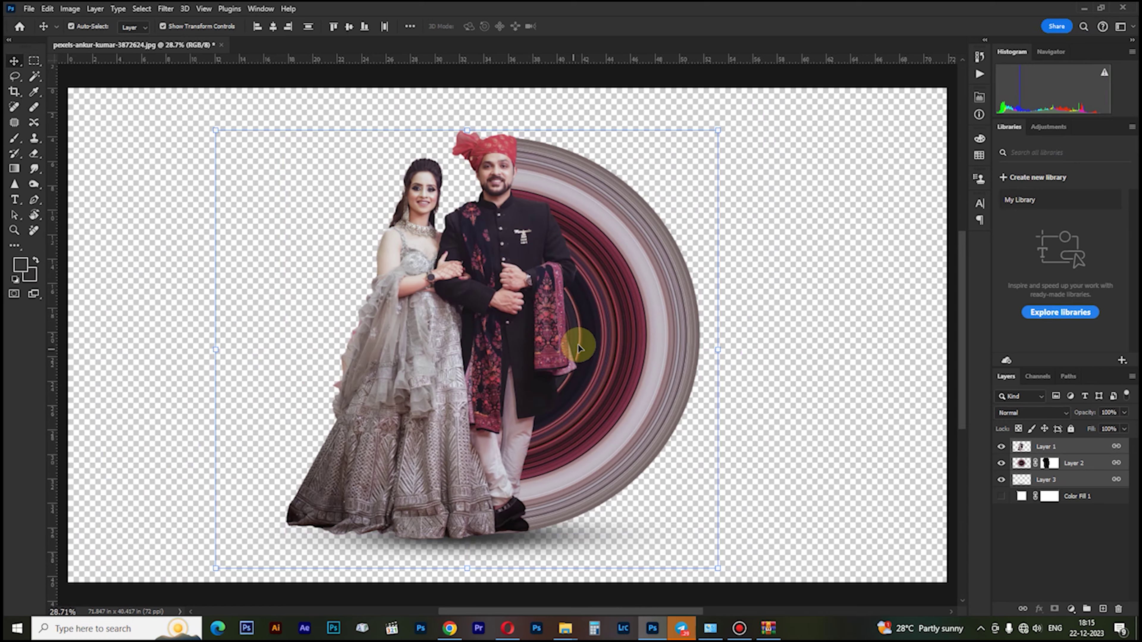
mouse_move(605, 338)
mouse_down()
mouse_move(571, 332)
mouse_move(583, 335)
mouse_up()
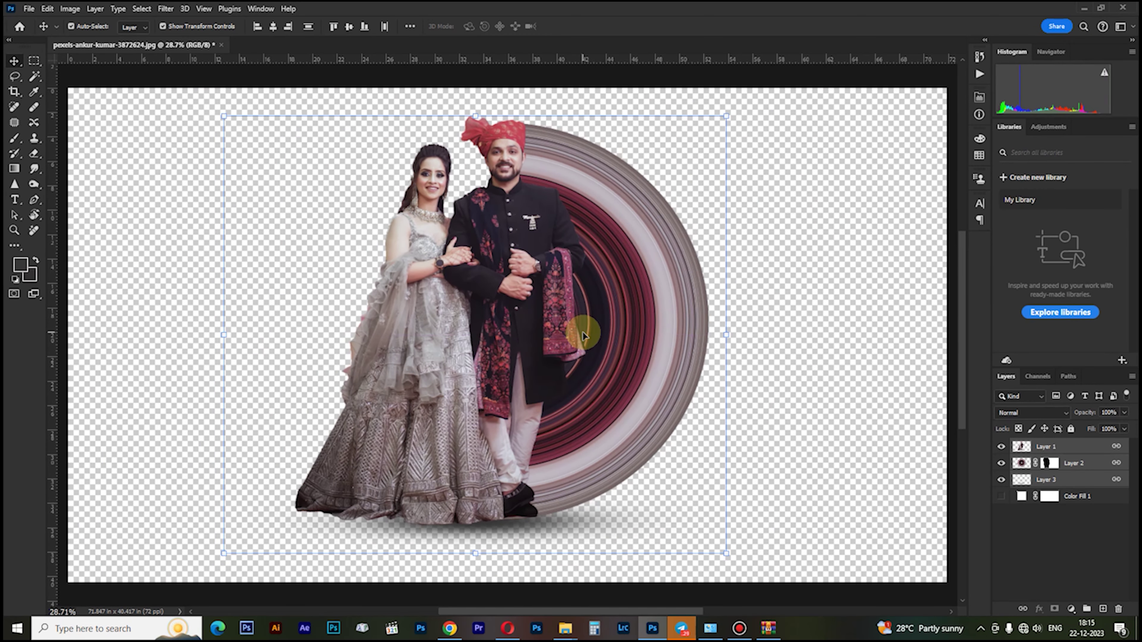